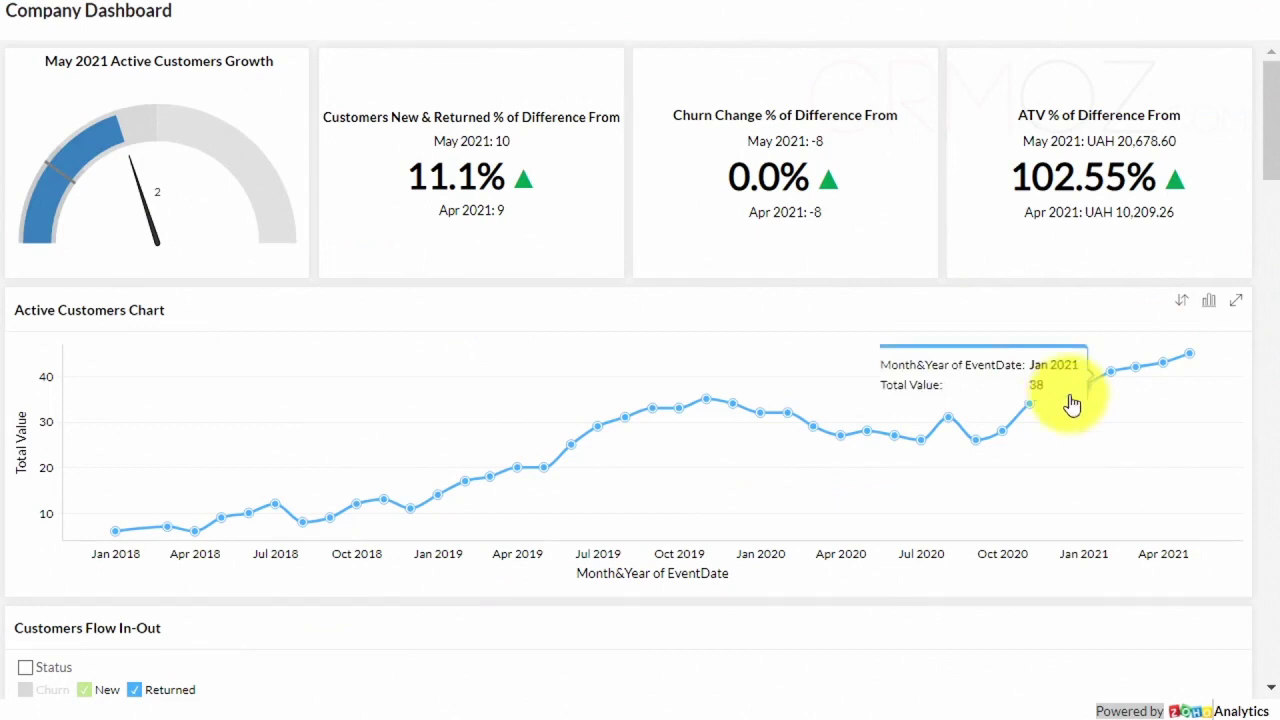
Tick the Churn legend entry in Customers Flow In-Out to show the red churn area with New and Returned.
mouse_move(948, 420)
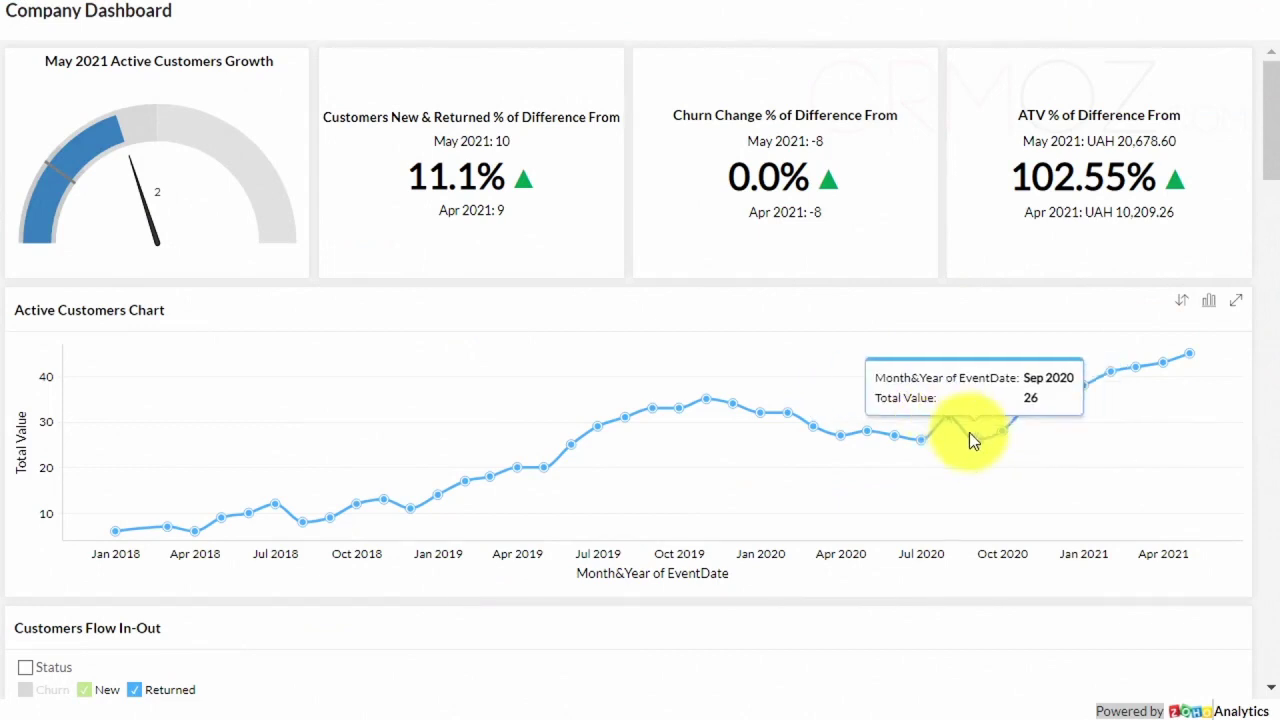
scroll(969, 432, down, 3)
mouse_move(955, 484)
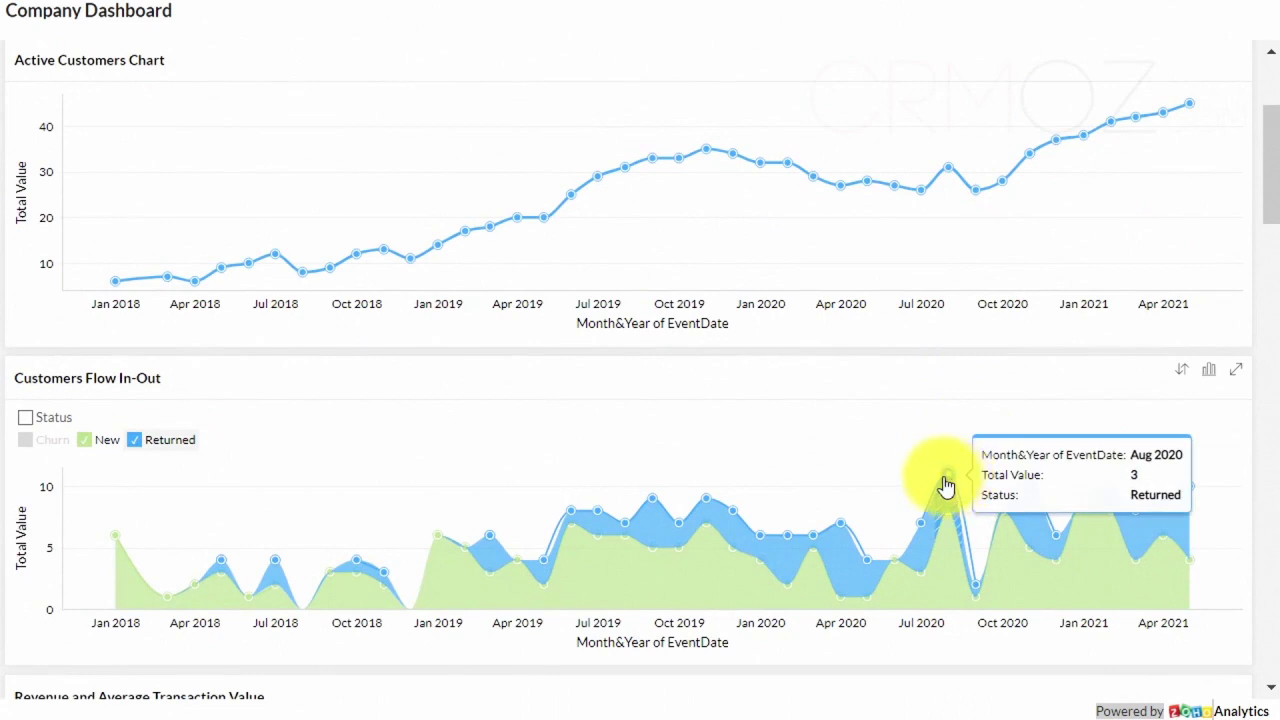
click(24, 417)
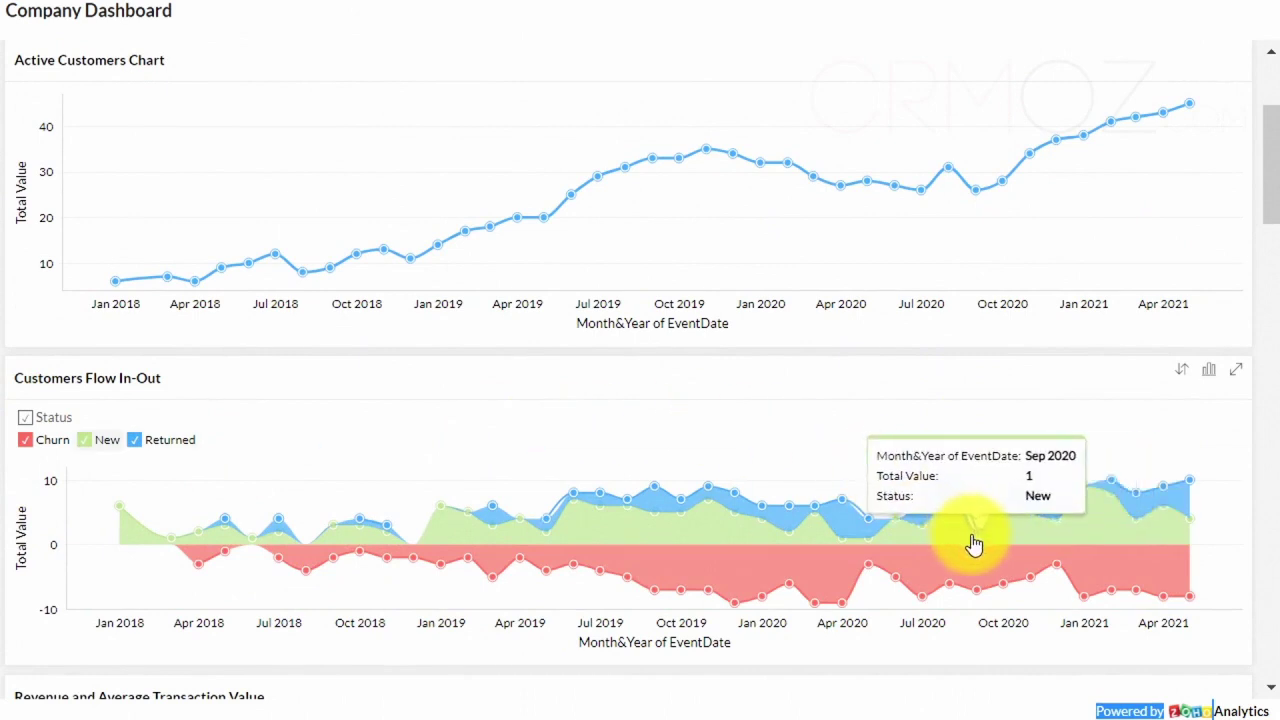
mouse_move(975, 567)
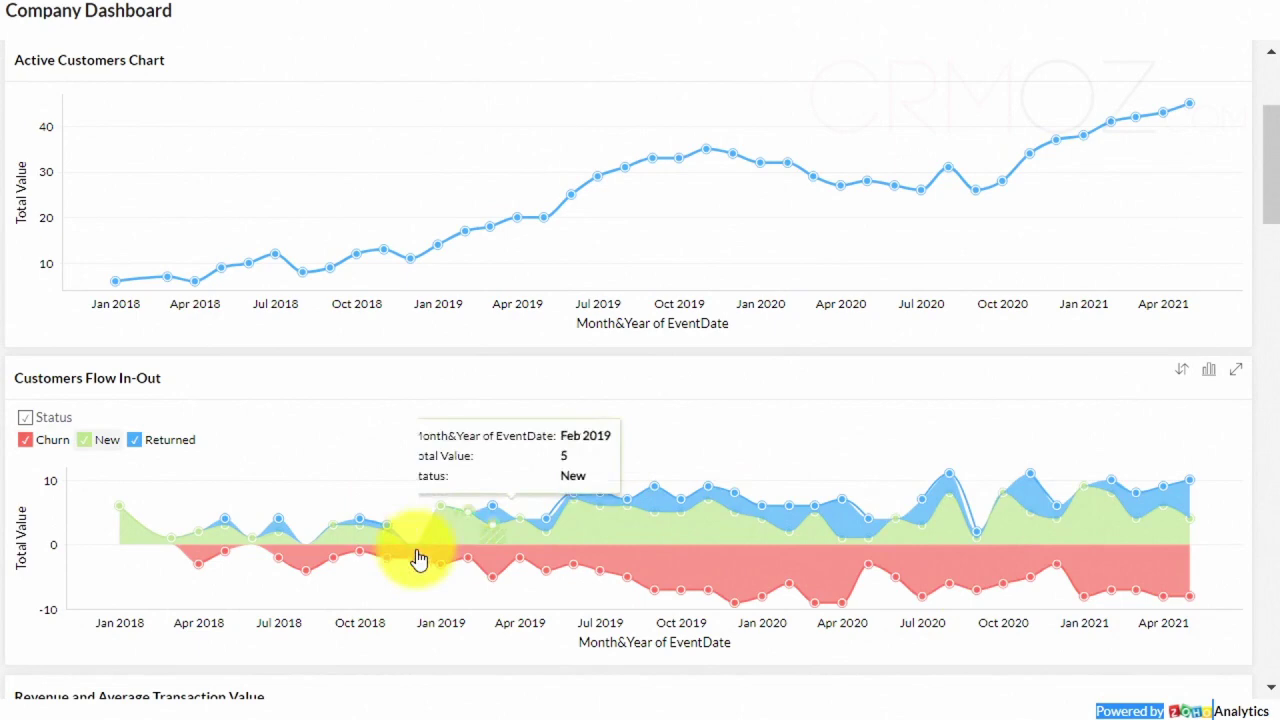
scroll(186, 510, down, 3)
scroll(170, 522, down, 3)
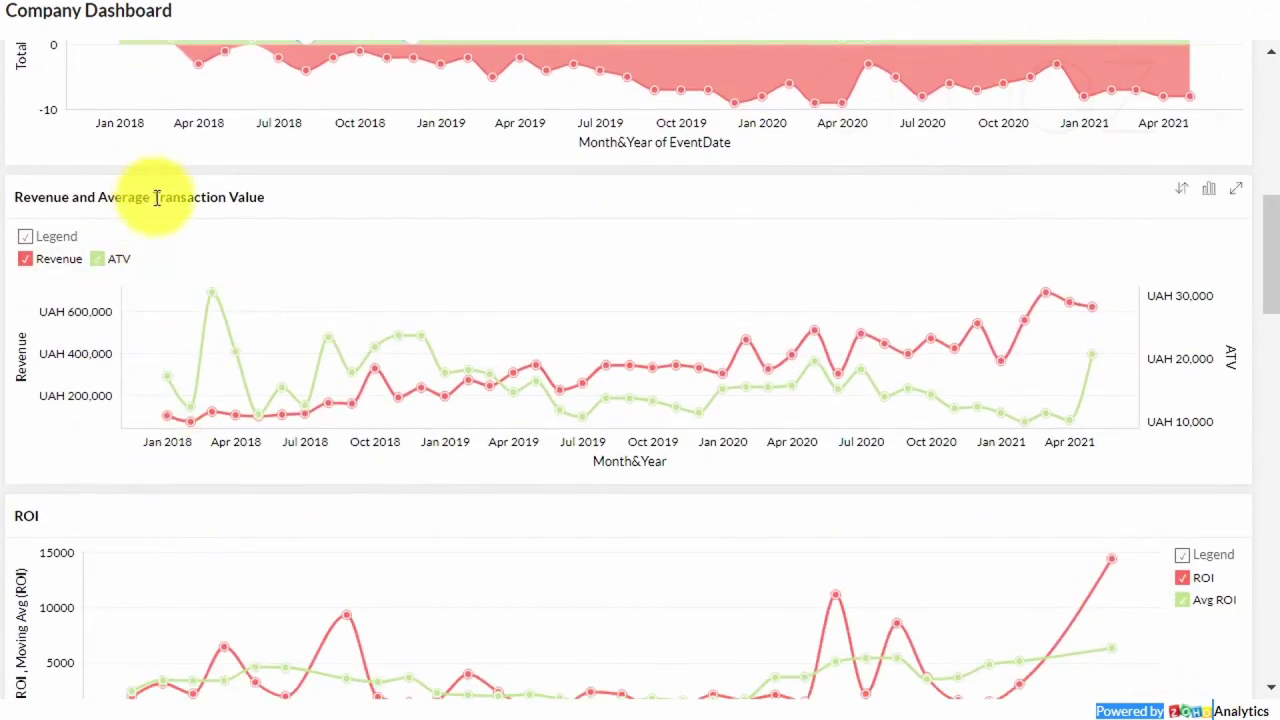
scroll(155, 200, down, 2)
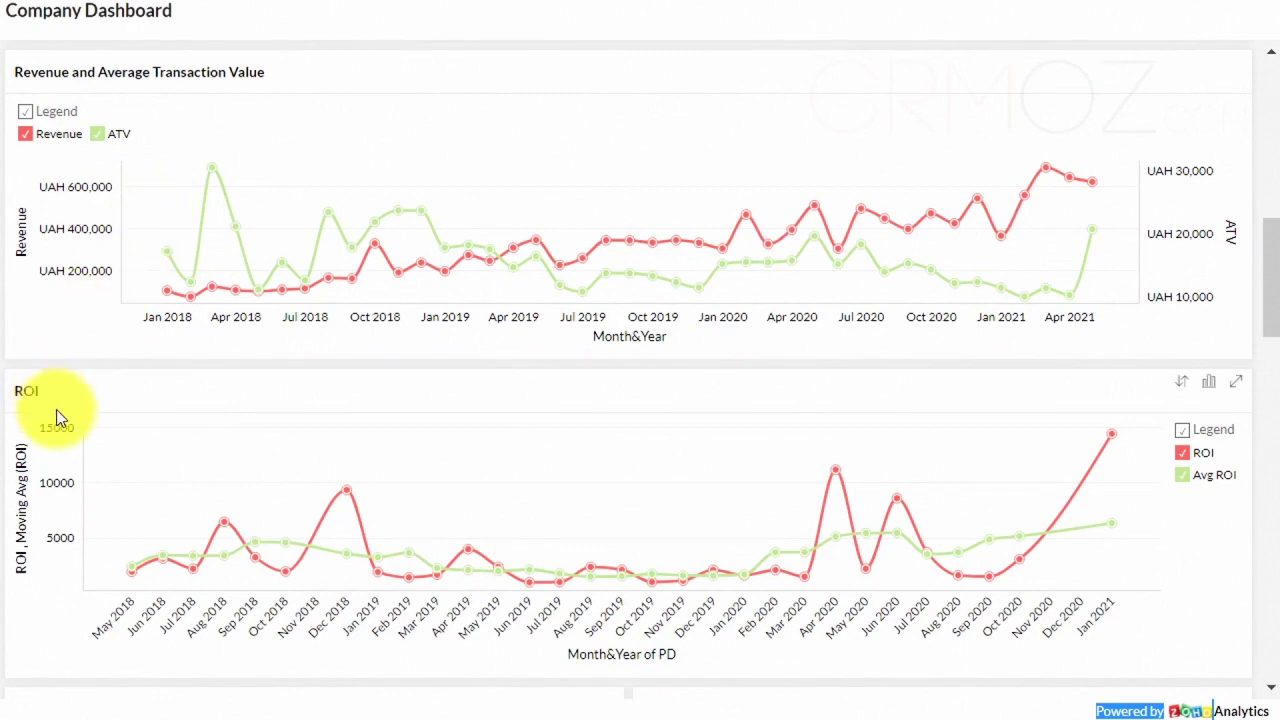
scroll(56, 409, down, 5)
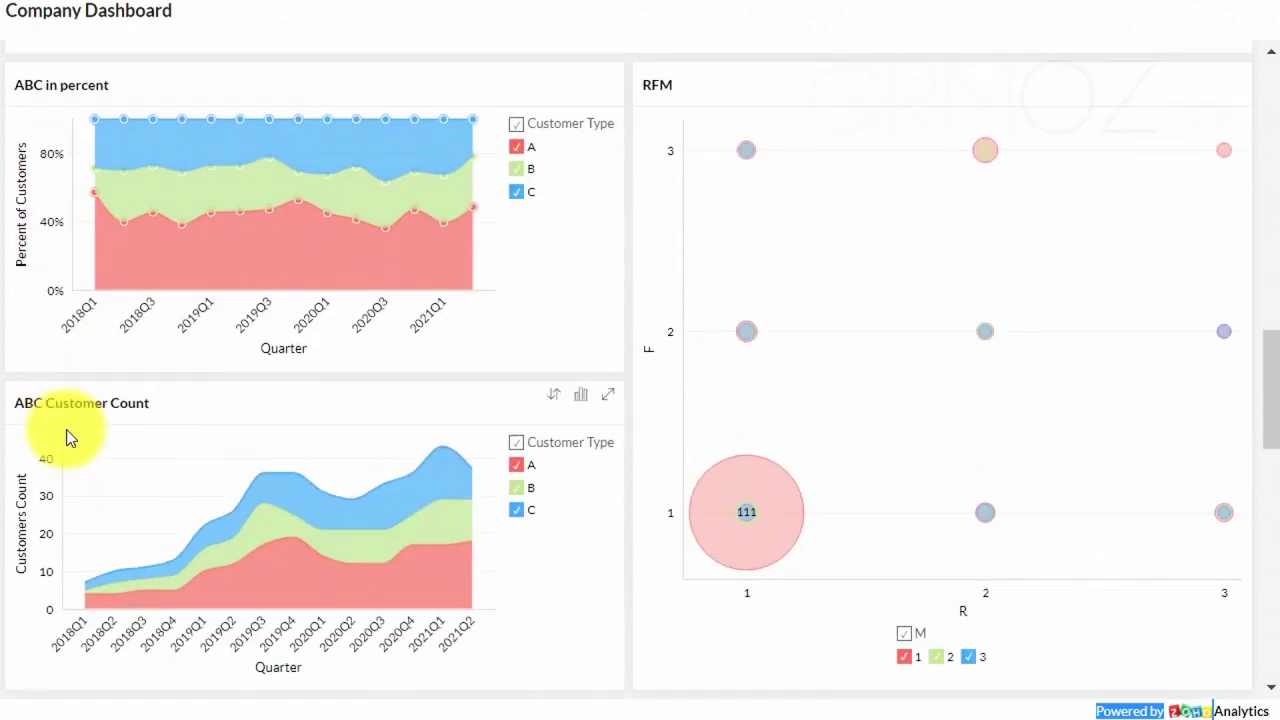
click(517, 489)
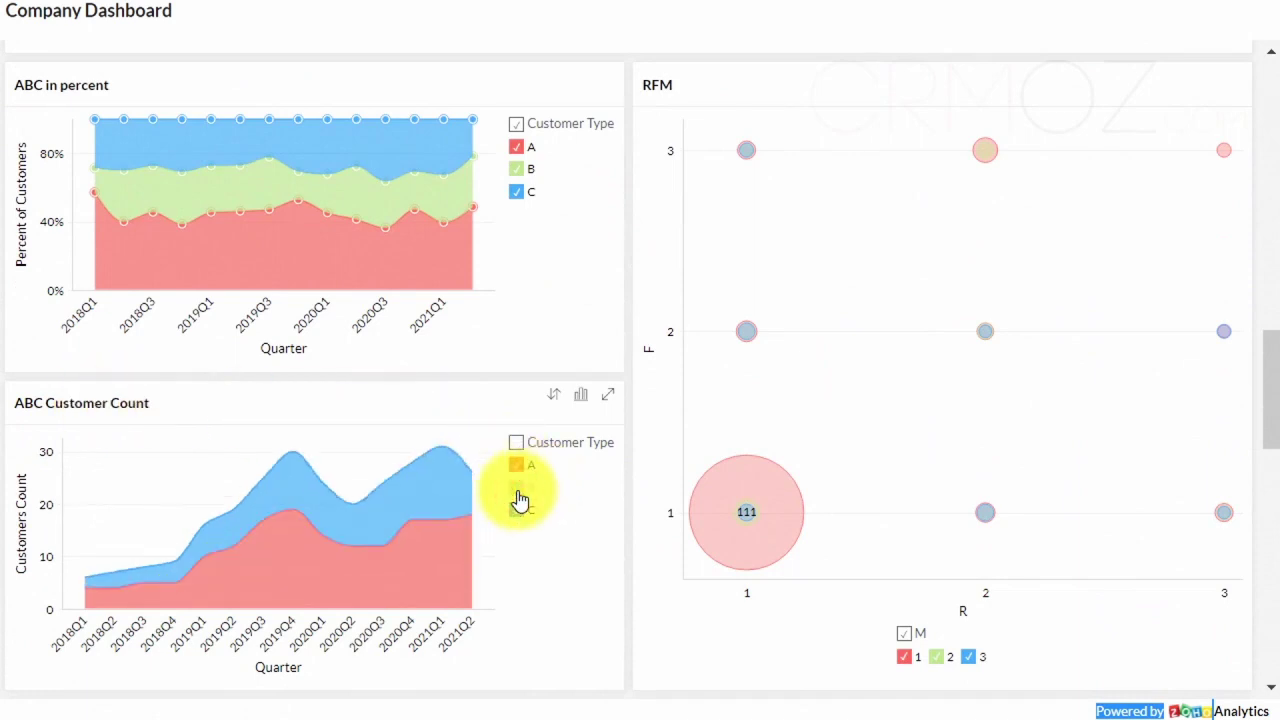
click(518, 490)
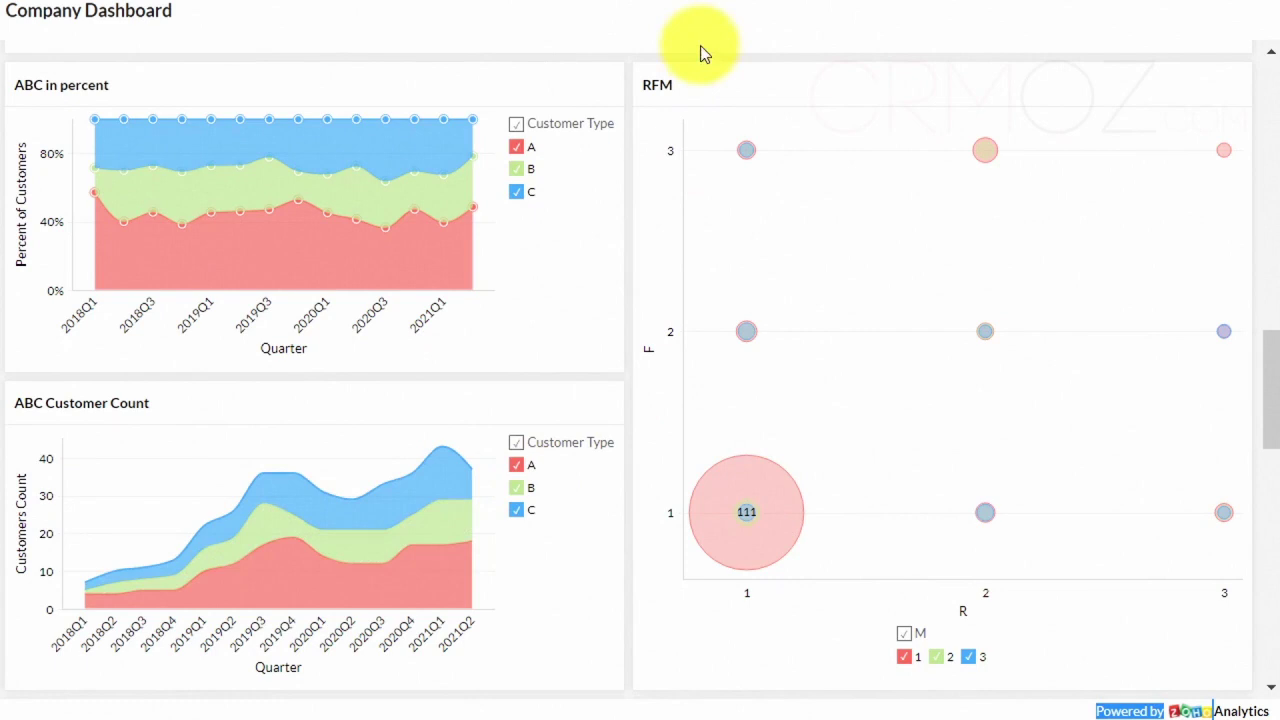
click(611, 80)
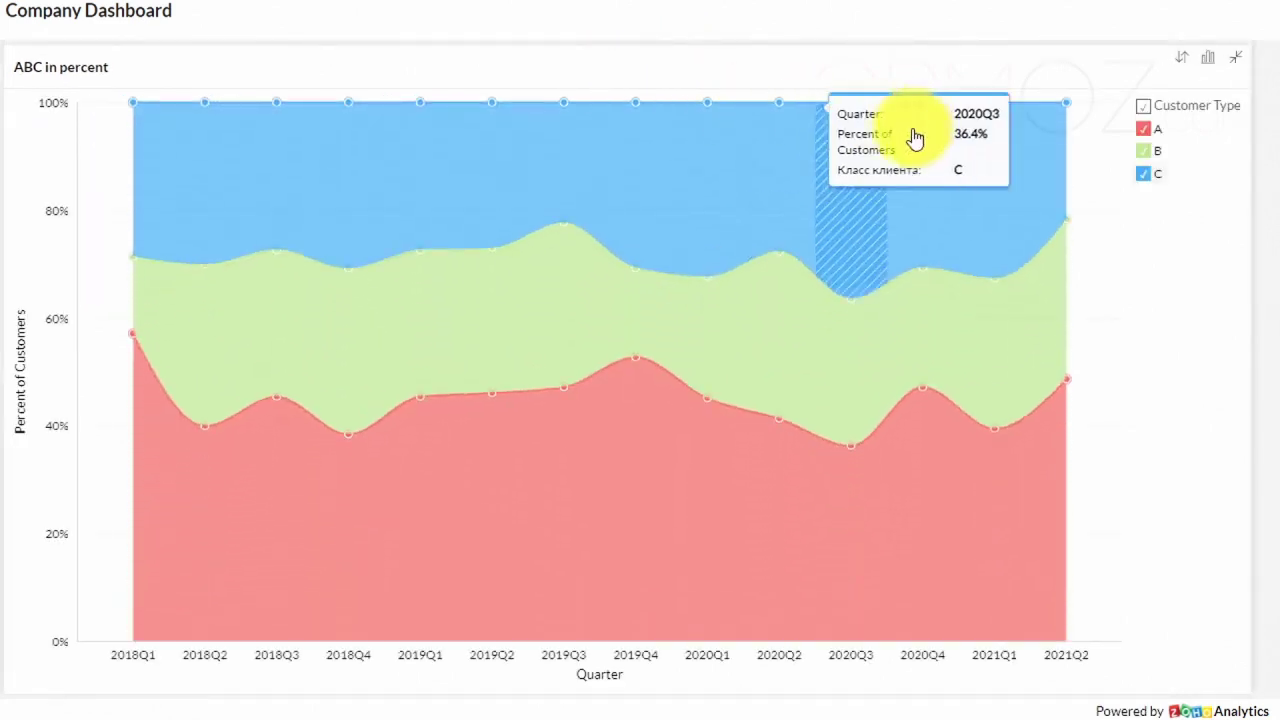
click(1238, 60)
mouse_move(509, 434)
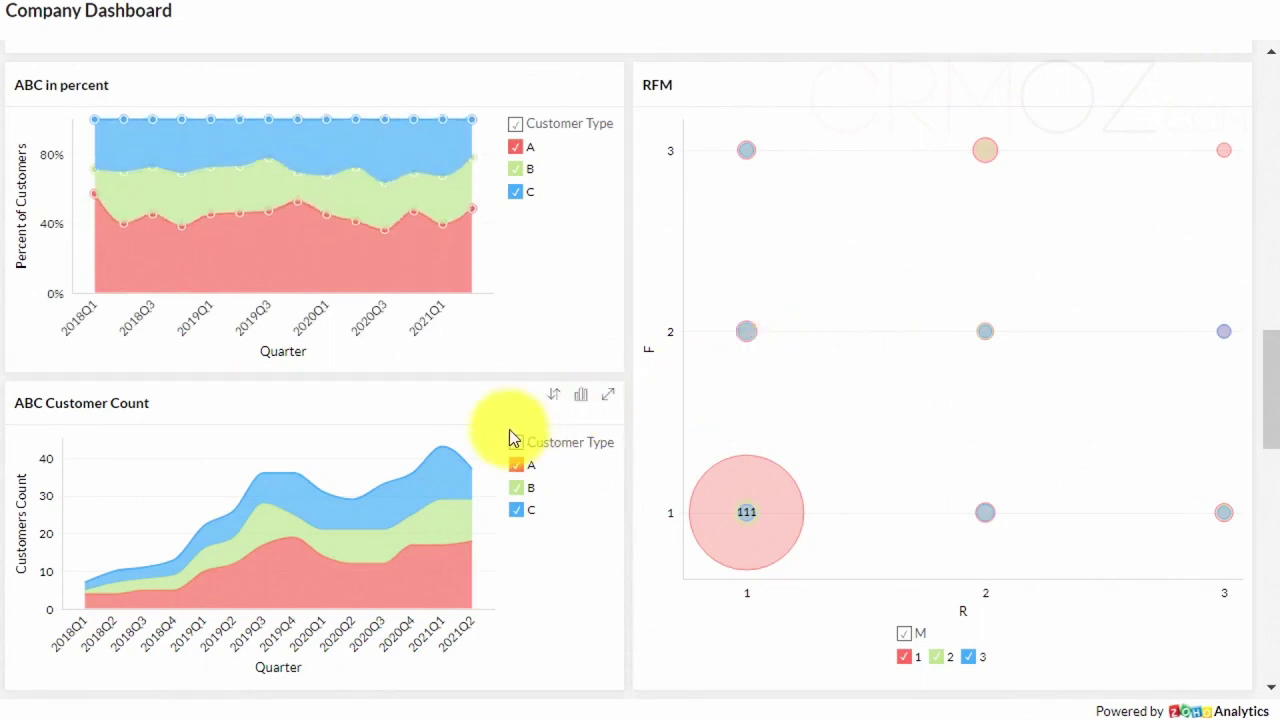
click(578, 402)
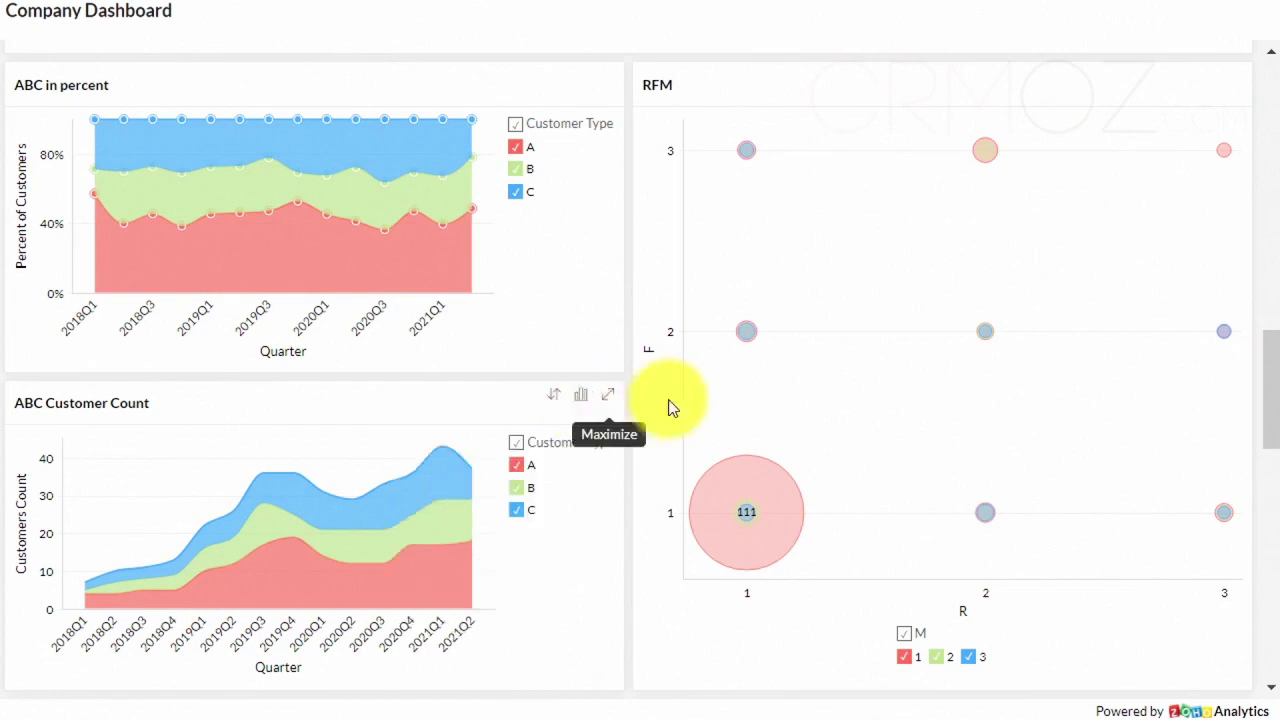
Narrow the Running Total Revenue By Month chart to Jan and Dec and switch it to Stacked Area.
scroll(674, 403, down, 5)
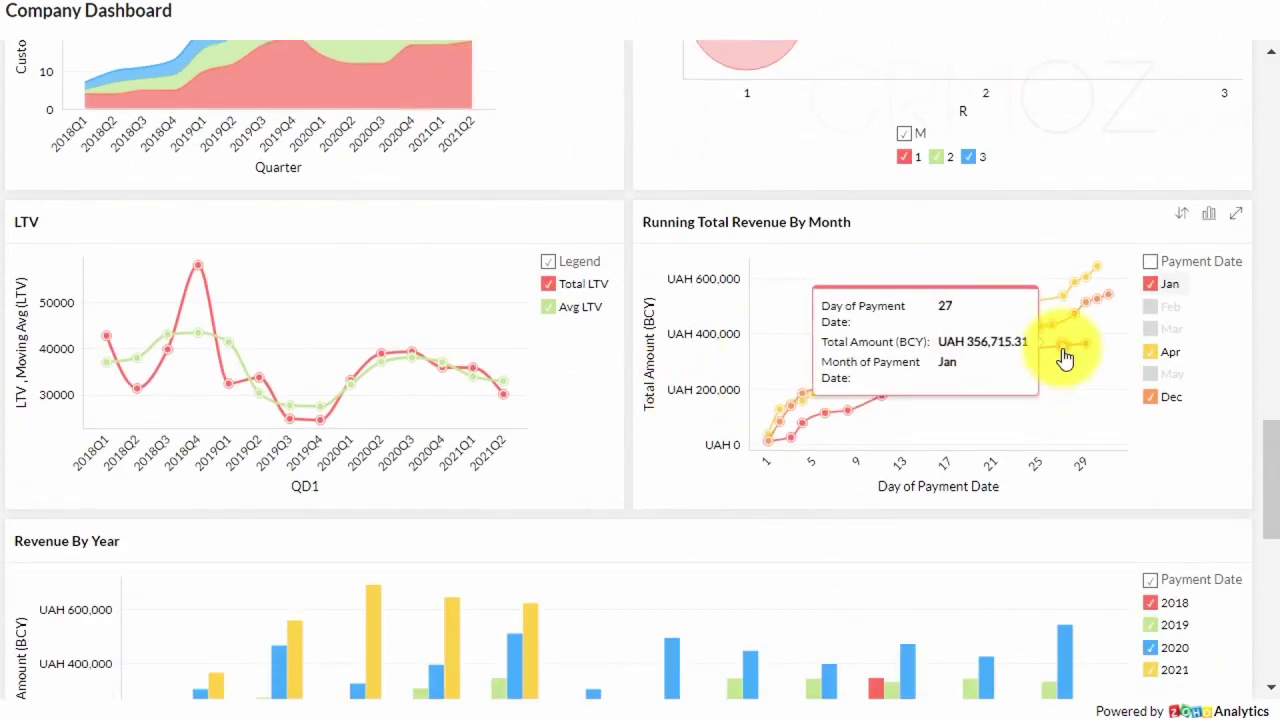
click(1153, 380)
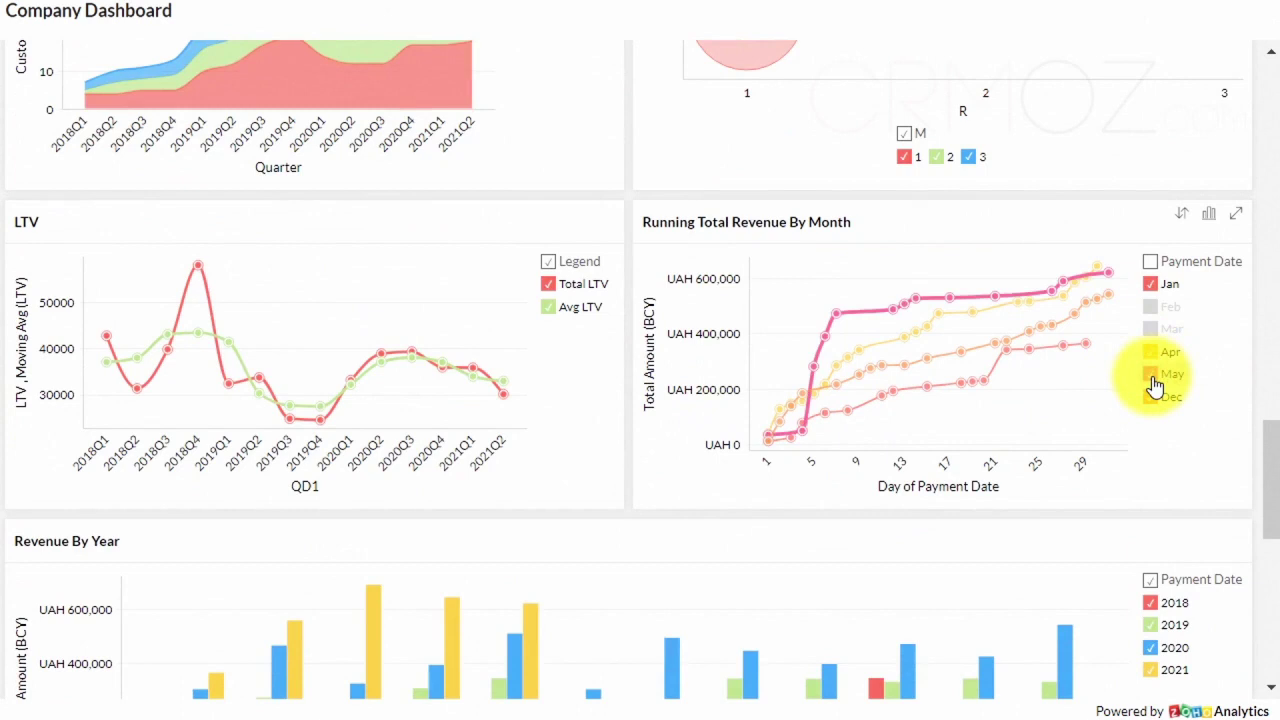
click(1150, 262)
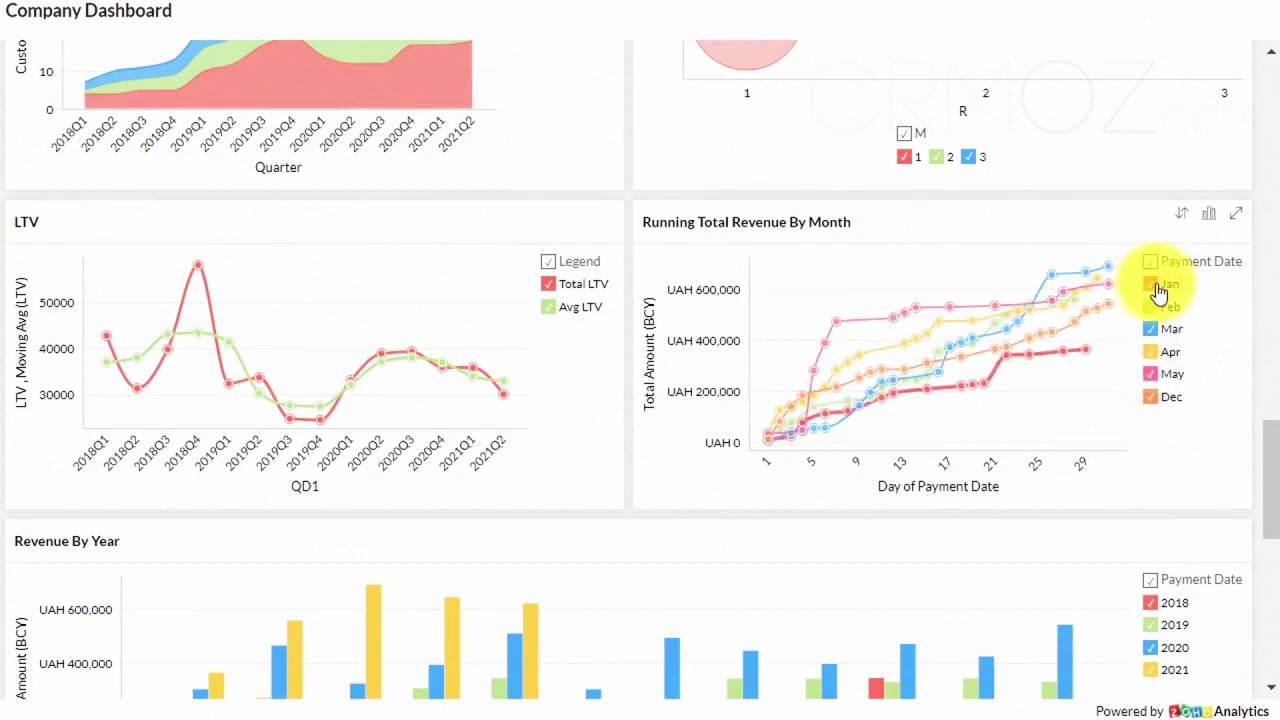
click(1150, 262)
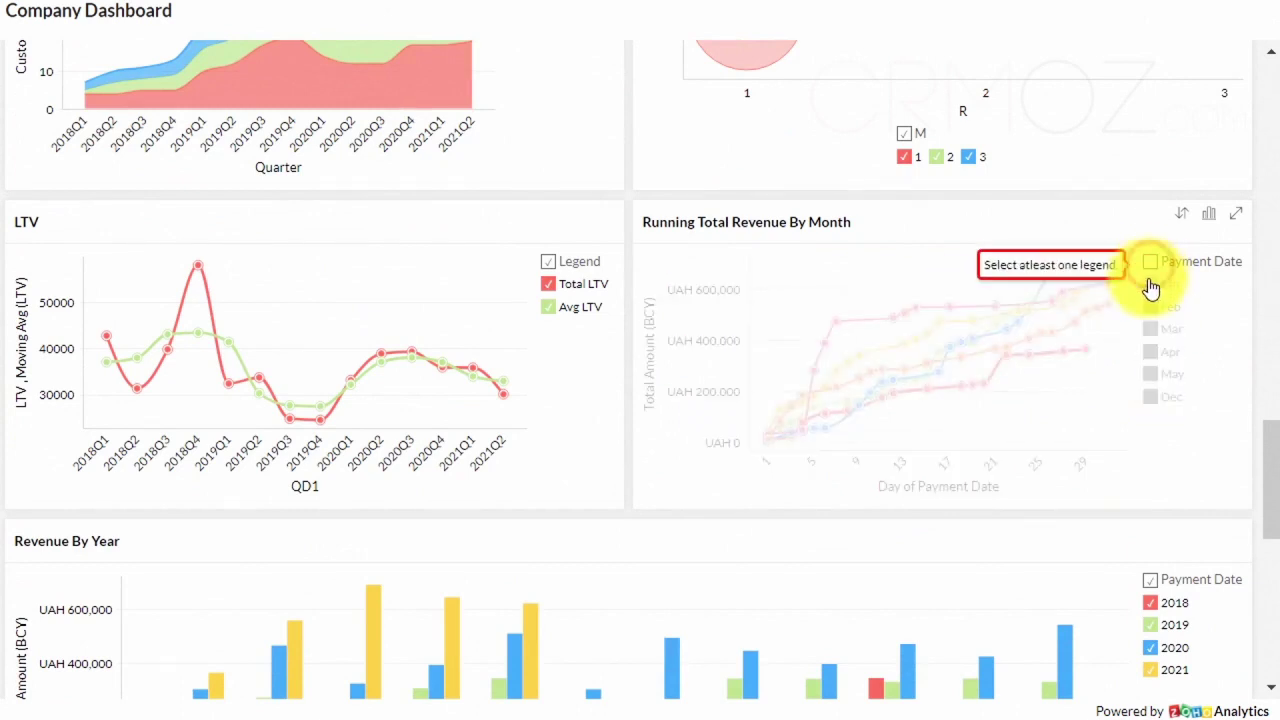
click(1151, 397)
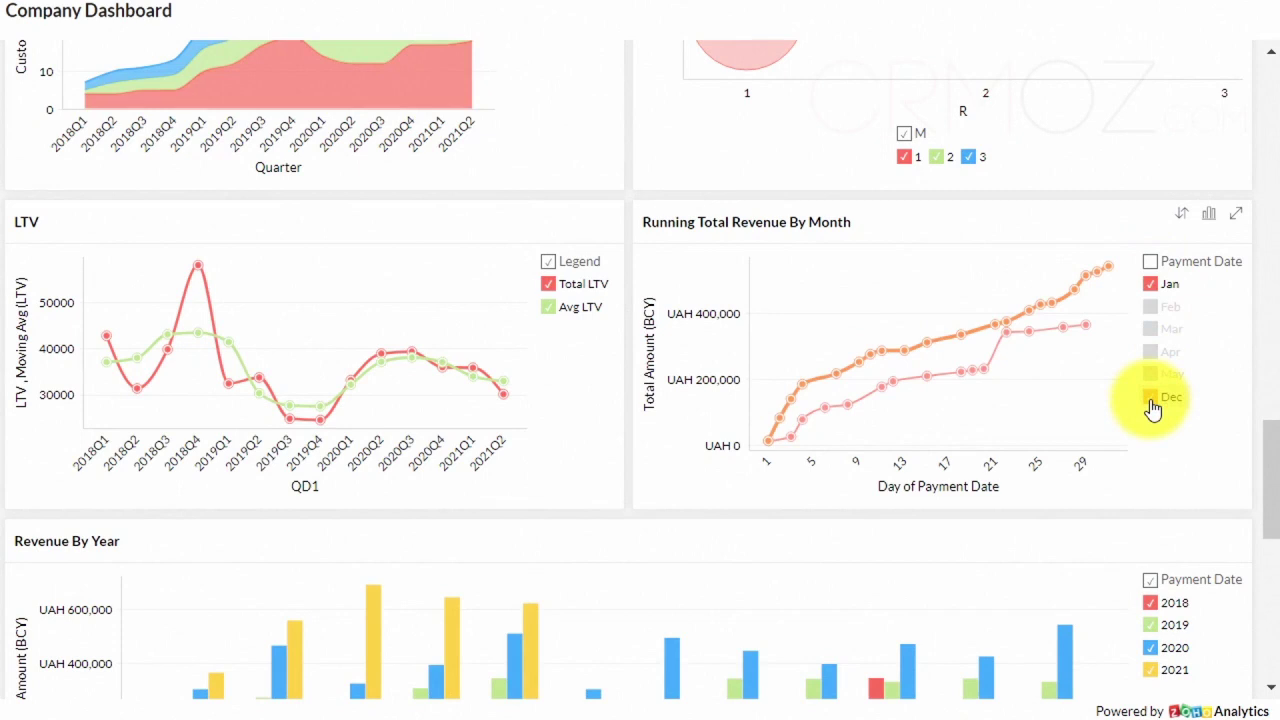
click(1211, 217)
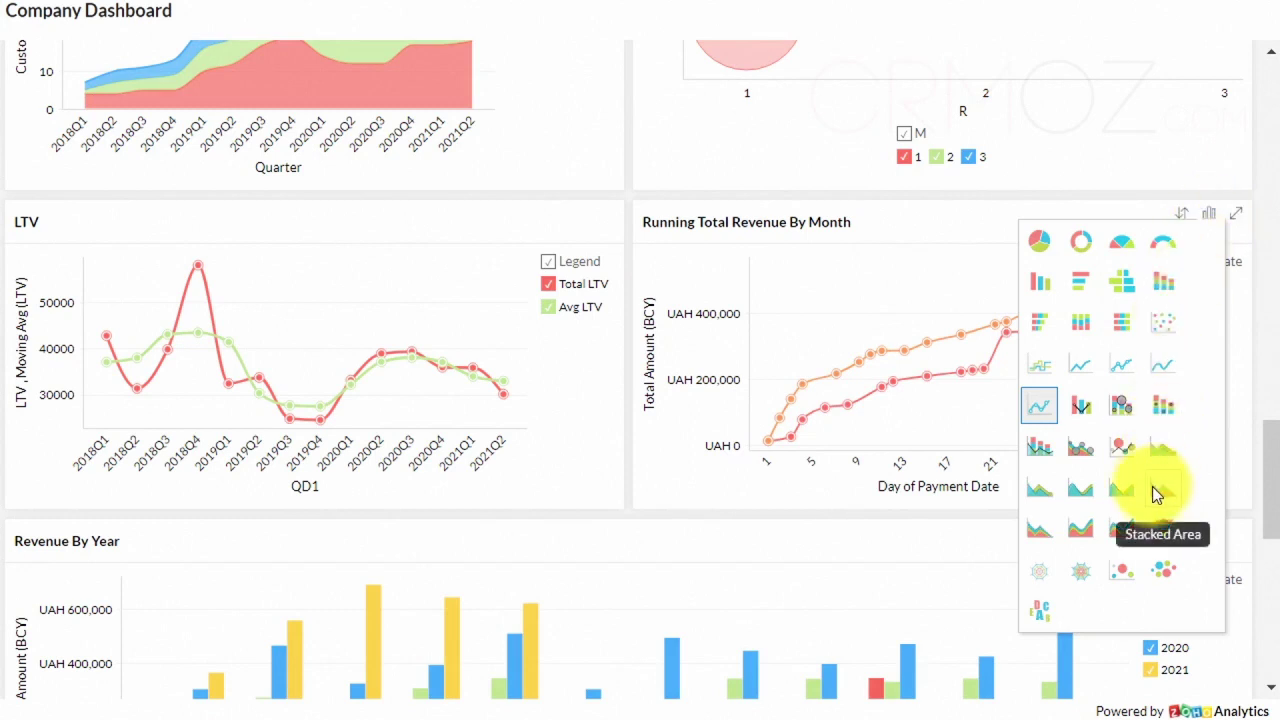
click(1153, 488)
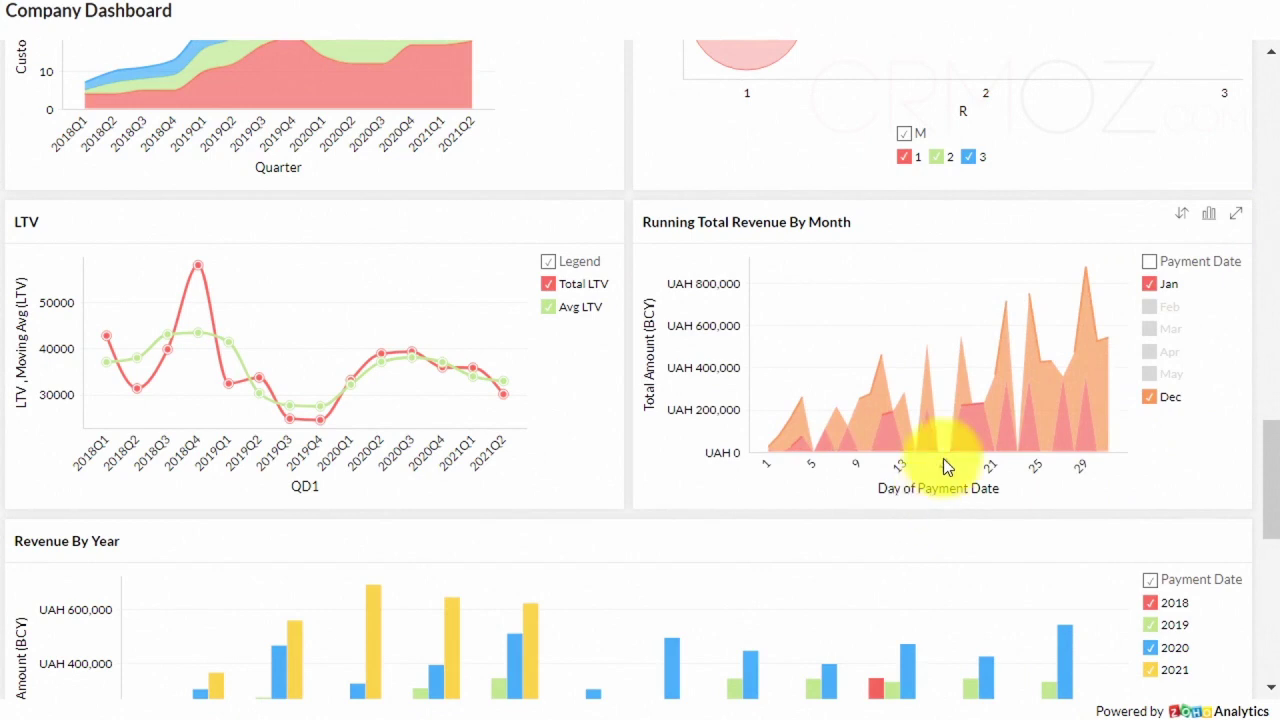
Hide the 2020 and 2019 series in Revenue By Year, leaving only 2018 and 2021.
scroll(943, 465, down, 4)
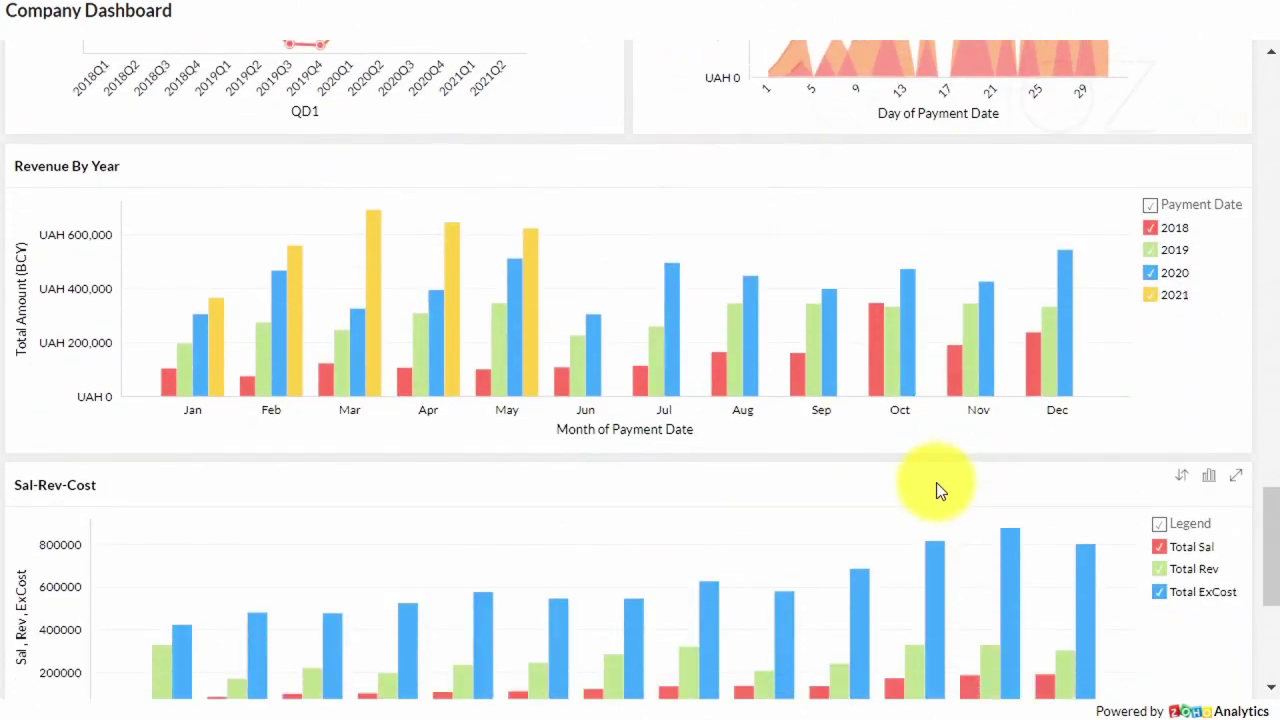
scroll(936, 482, down, 1)
mouse_move(526, 288)
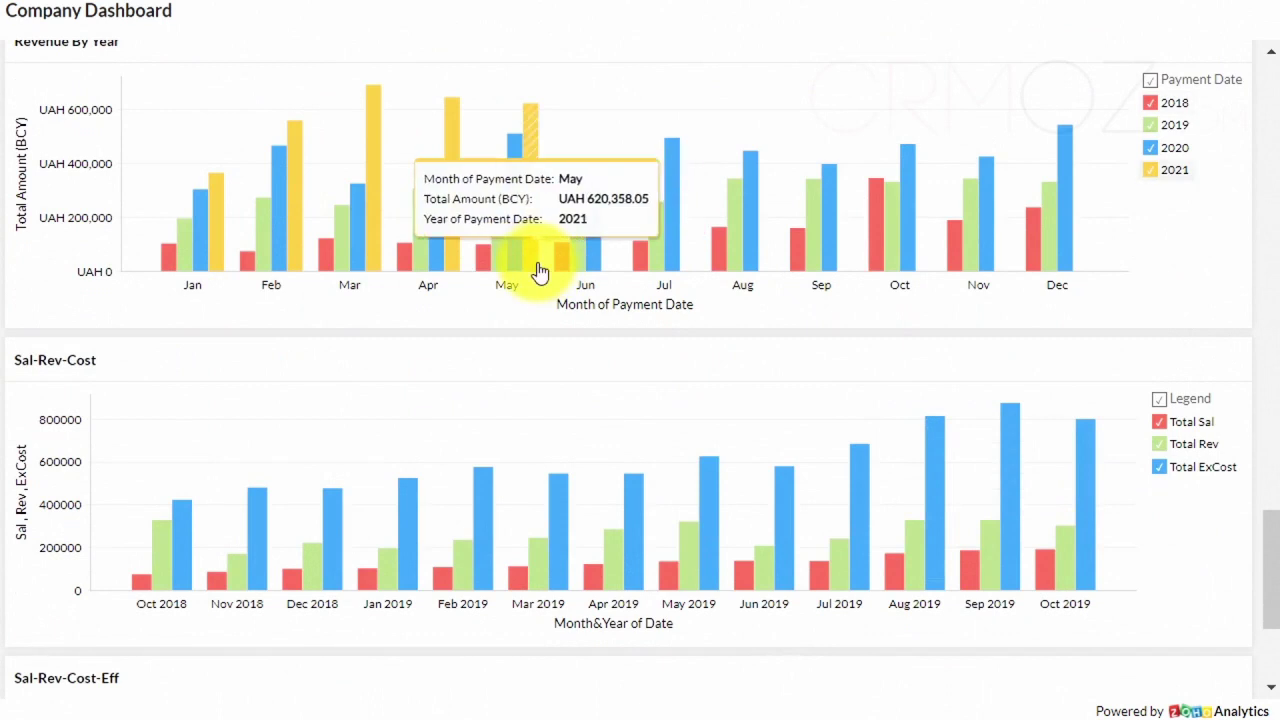
click(1158, 148)
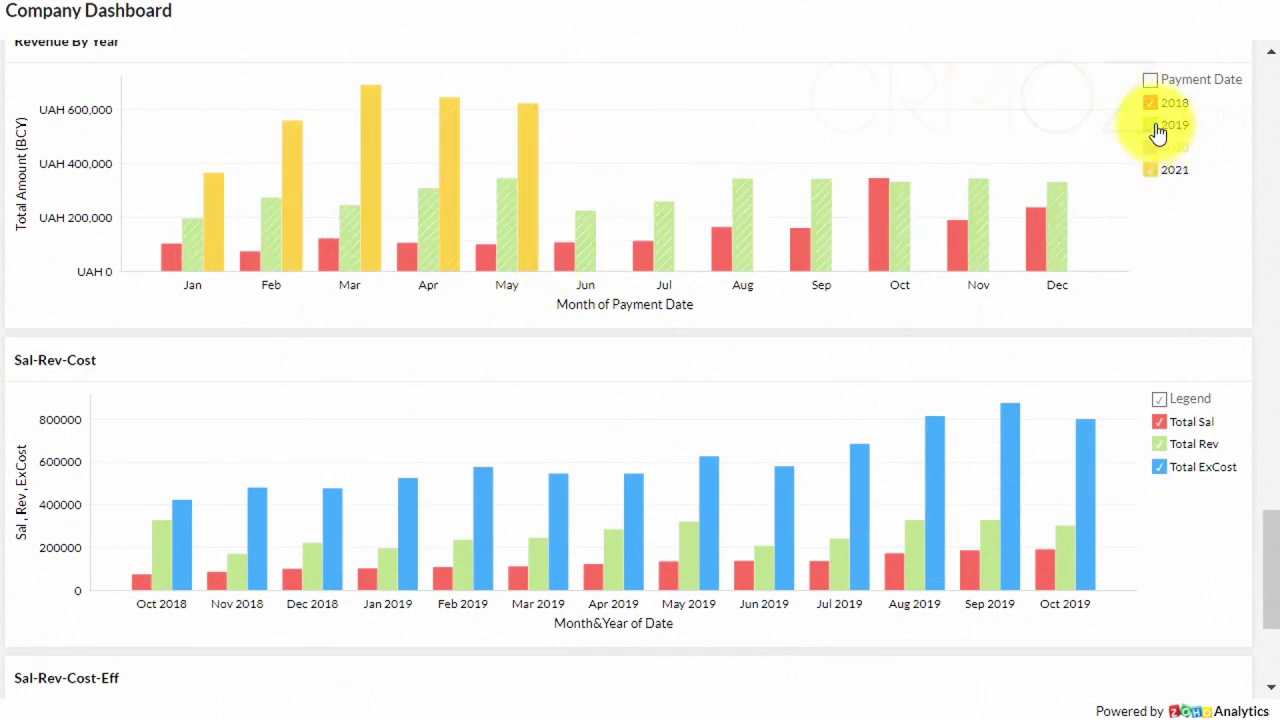
click(1156, 126)
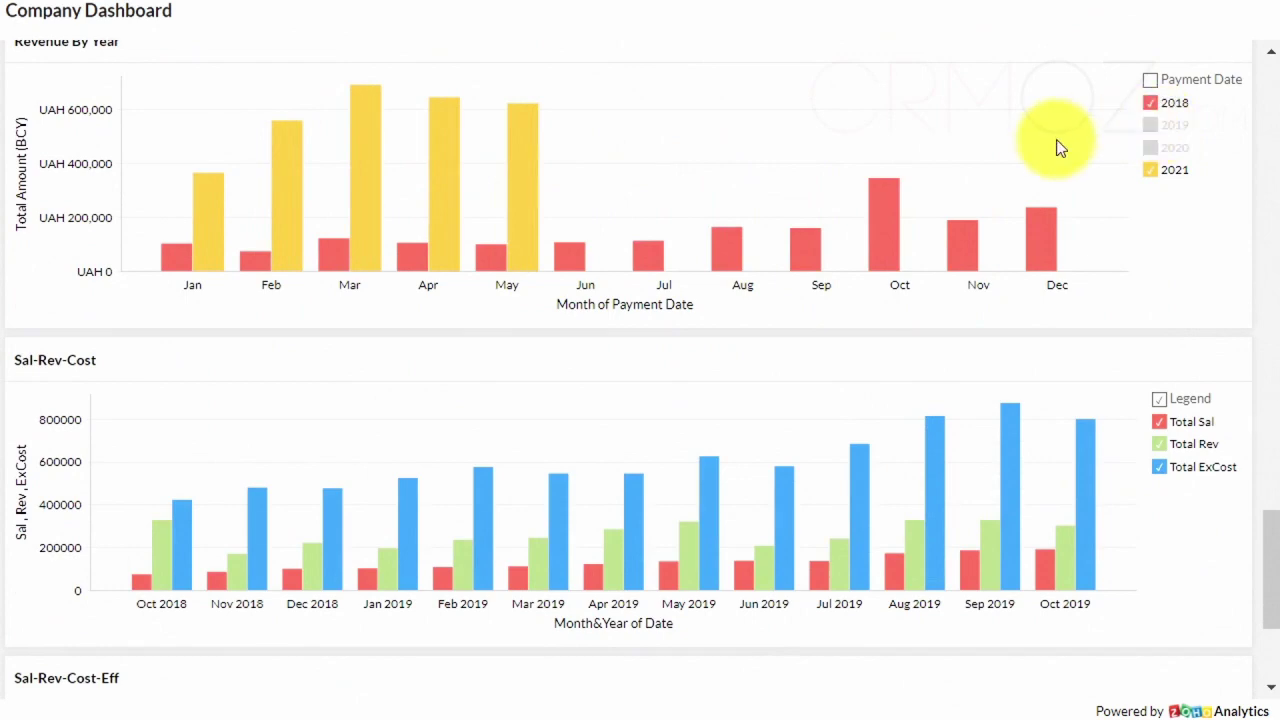
scroll(1060, 147, up, 20)
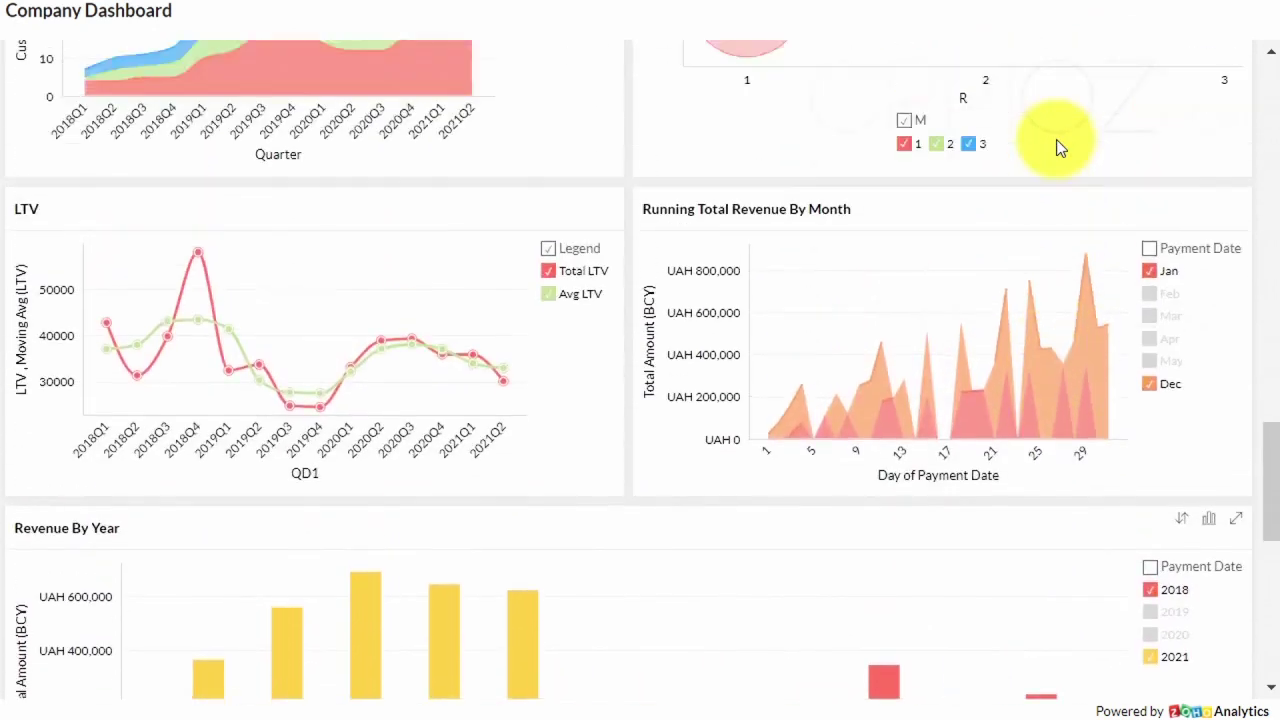
scroll(1058, 143, up, 10)
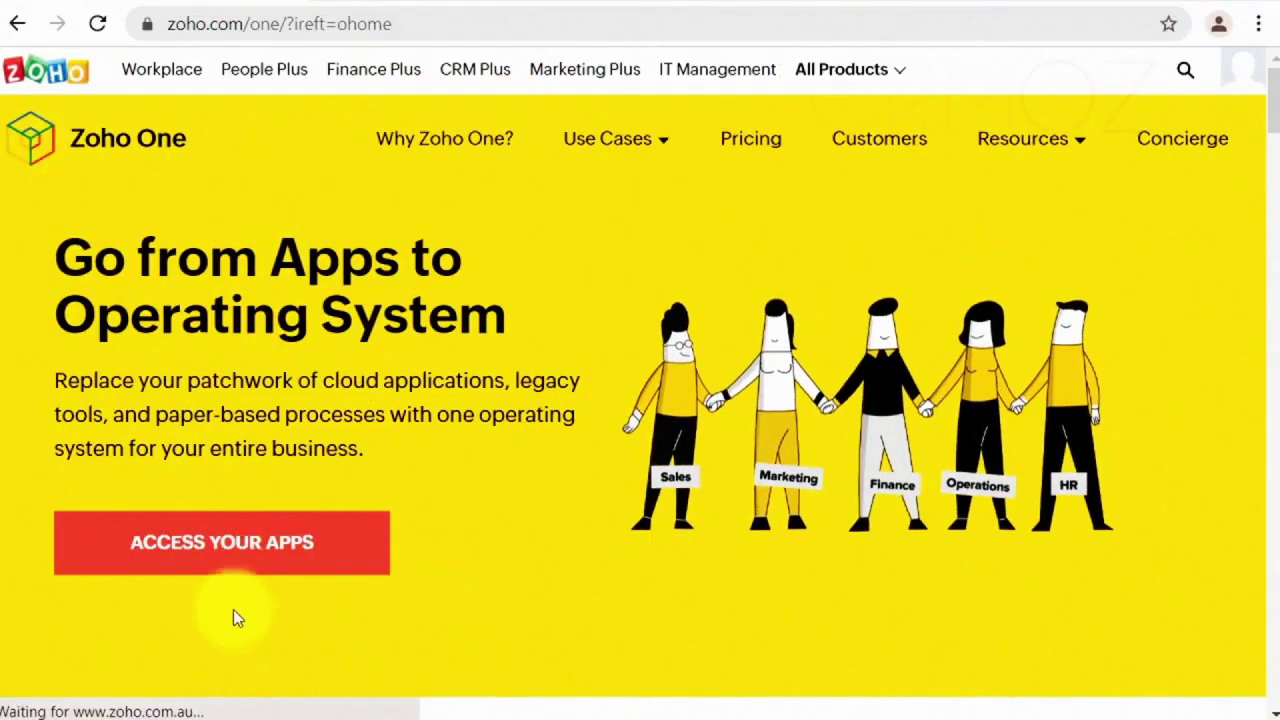
Enter the Zoho One apps workspace and scroll down toward the CRM reports.
click(218, 556)
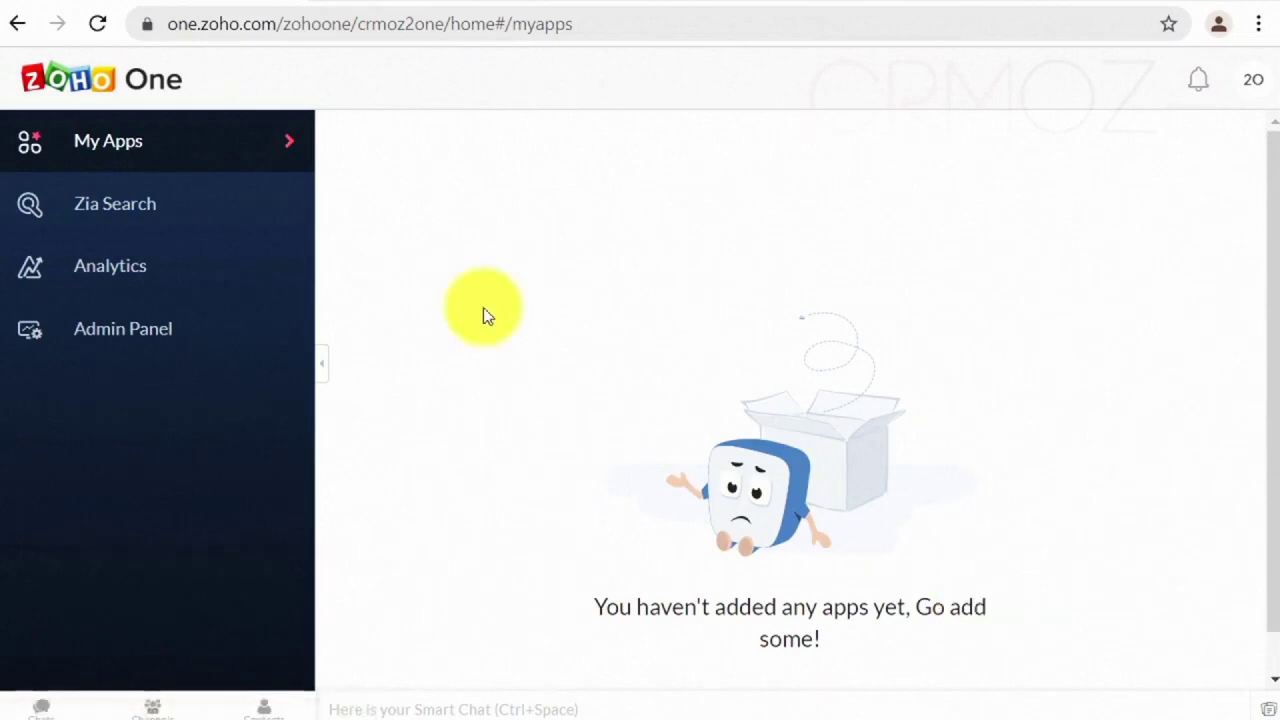
scroll(484, 310, down, 1)
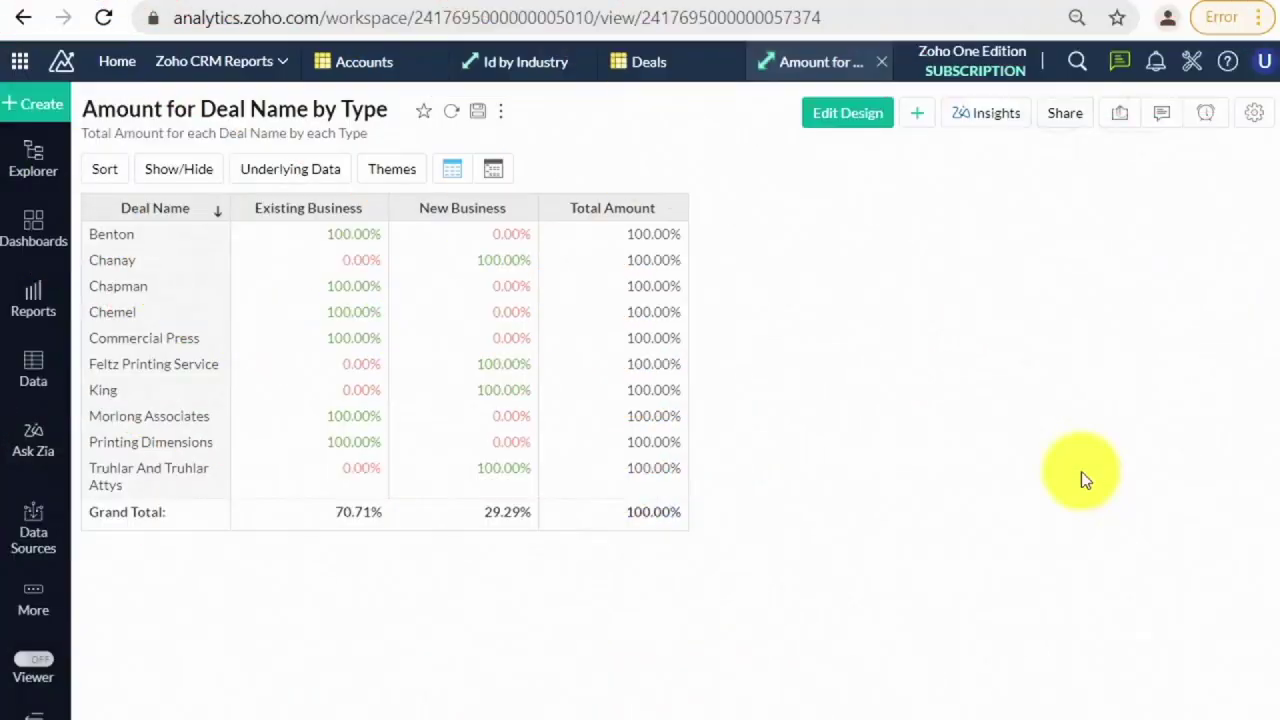
click(993, 120)
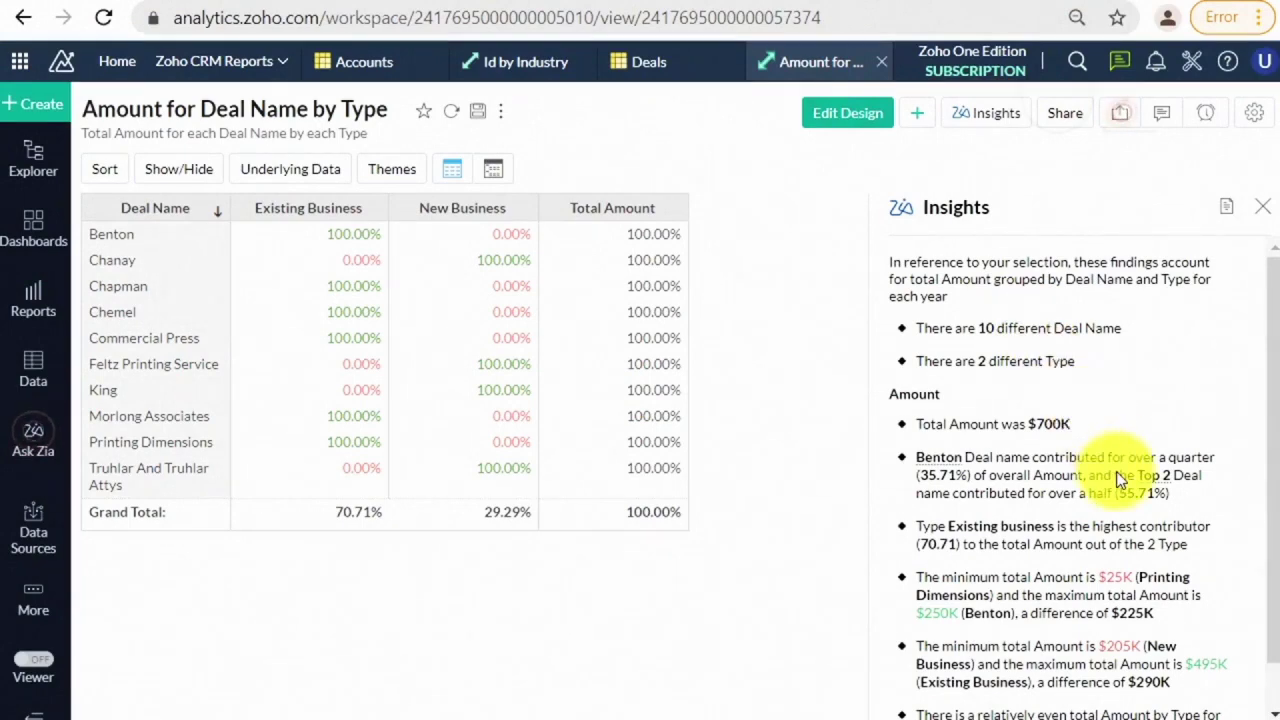
scroll(1120, 480, down, 1)
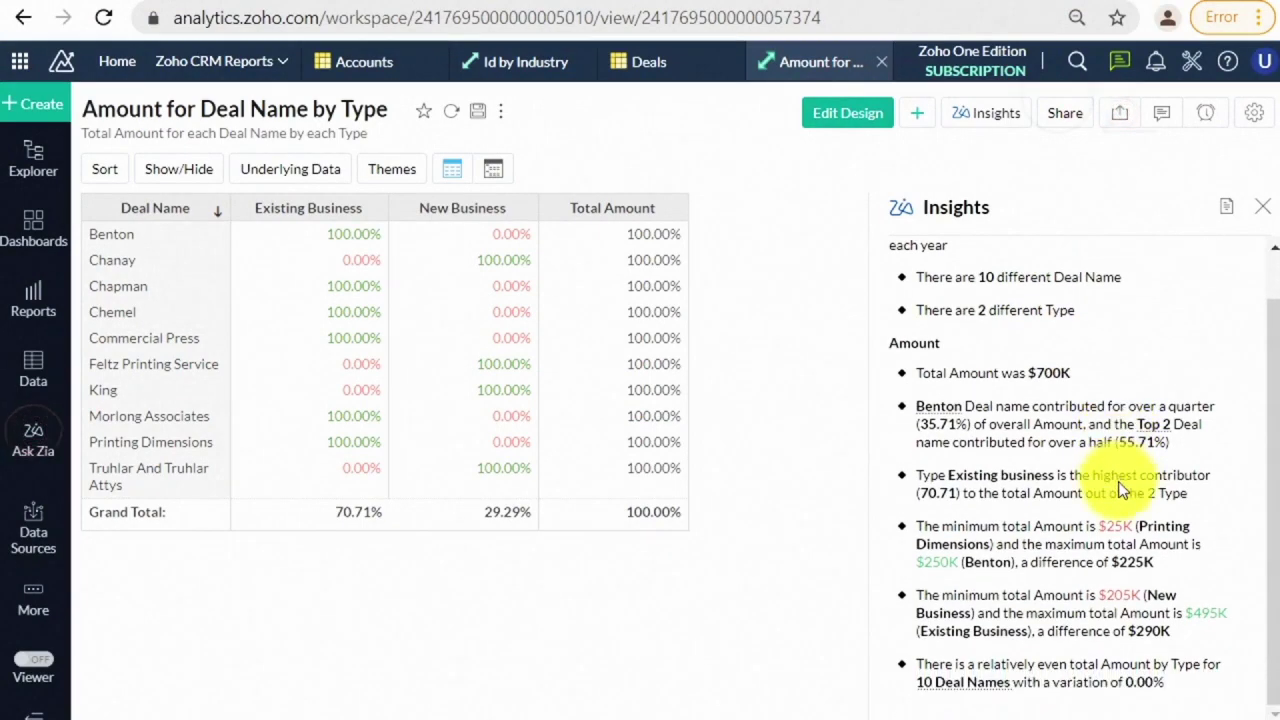
scroll(1121, 488, up, 1)
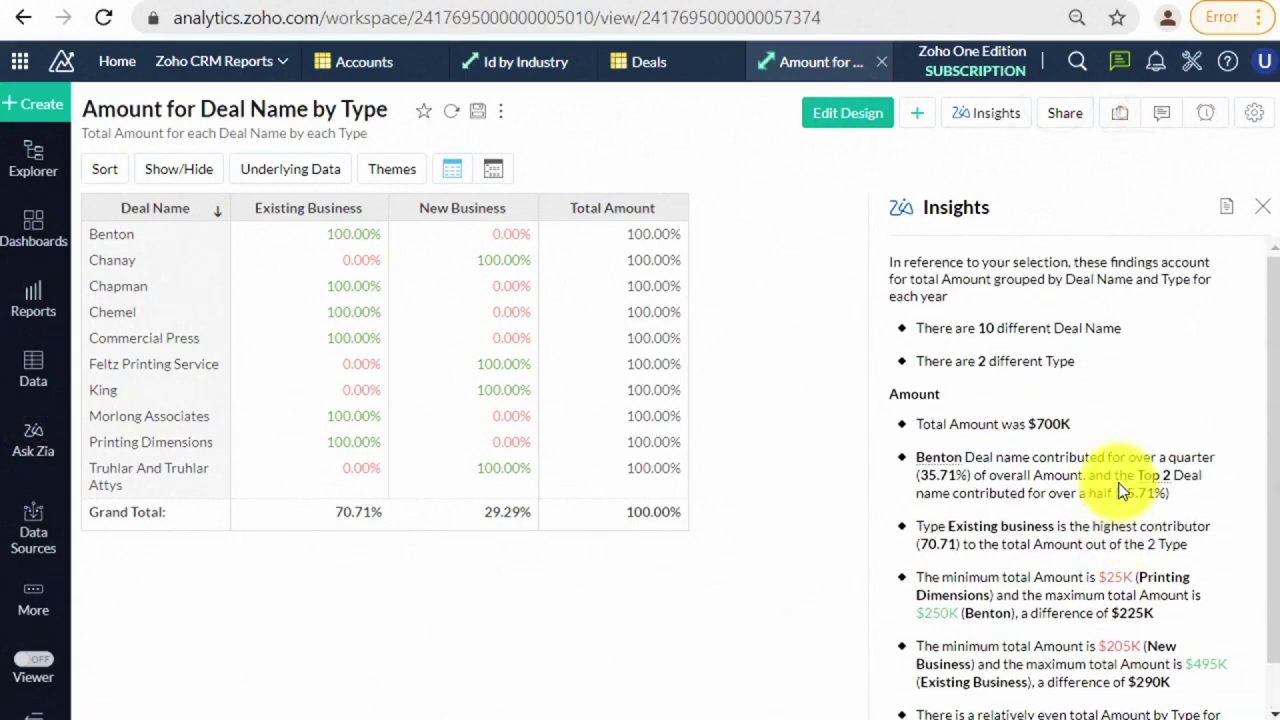
click(1268, 214)
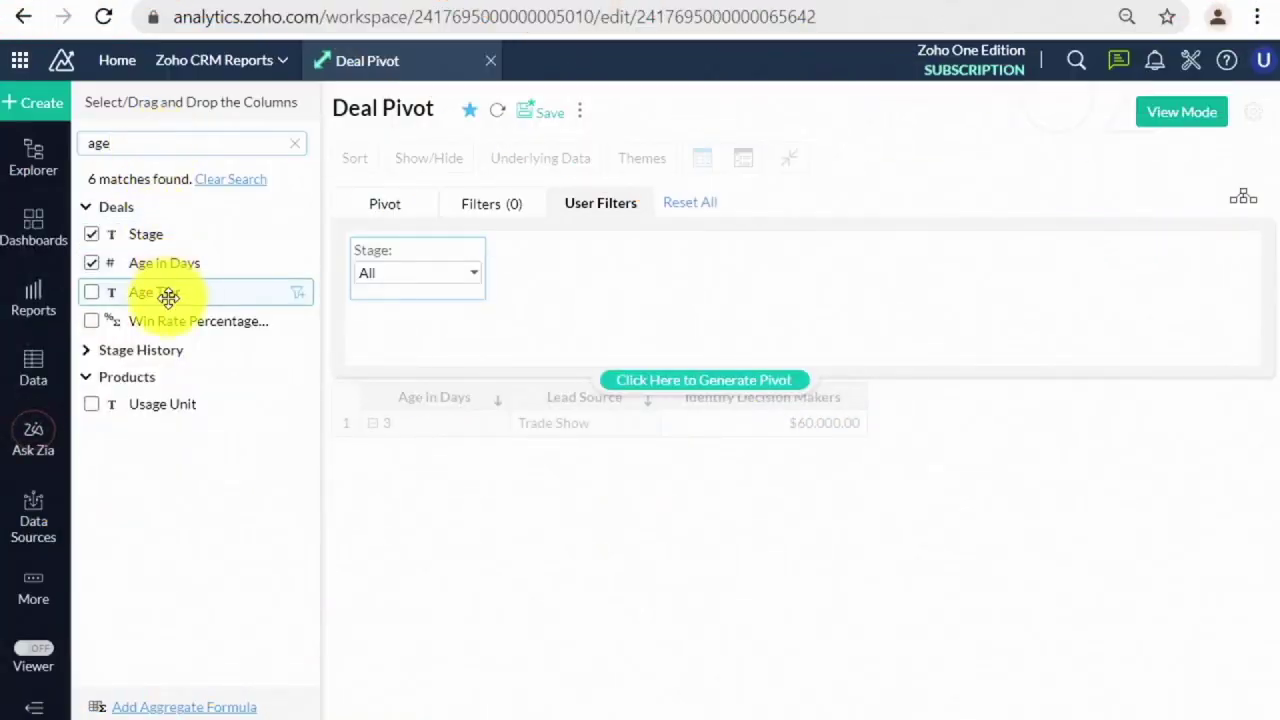
Add Age in Days as a user filter, generate the Deal Pivot, and restrict it to 0–6 days.
drag(172, 262, 642, 275)
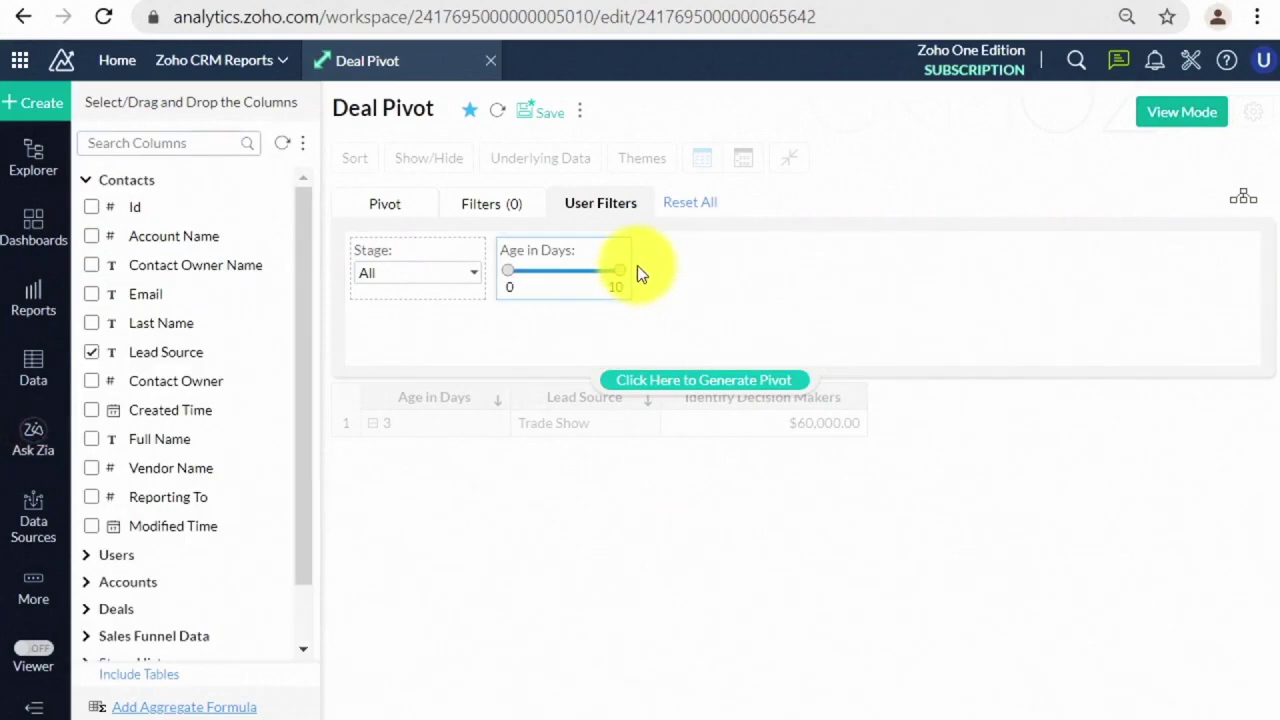
click(686, 381)
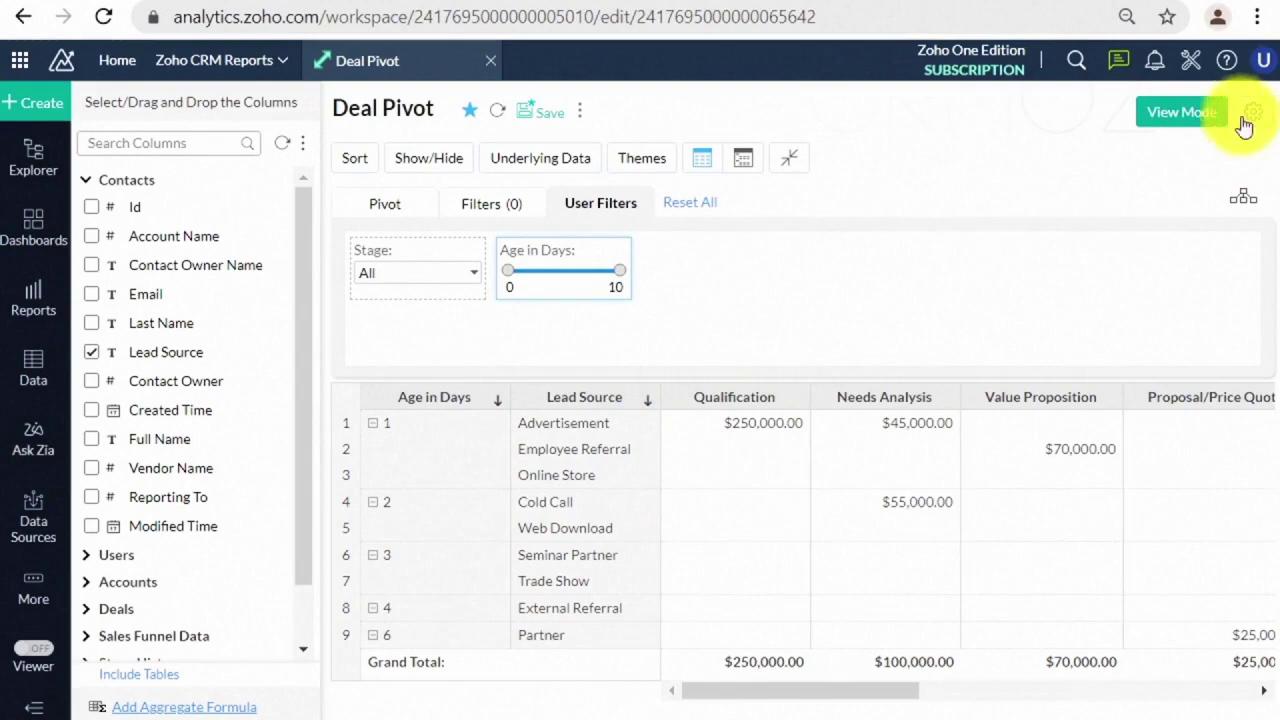
click(1185, 114)
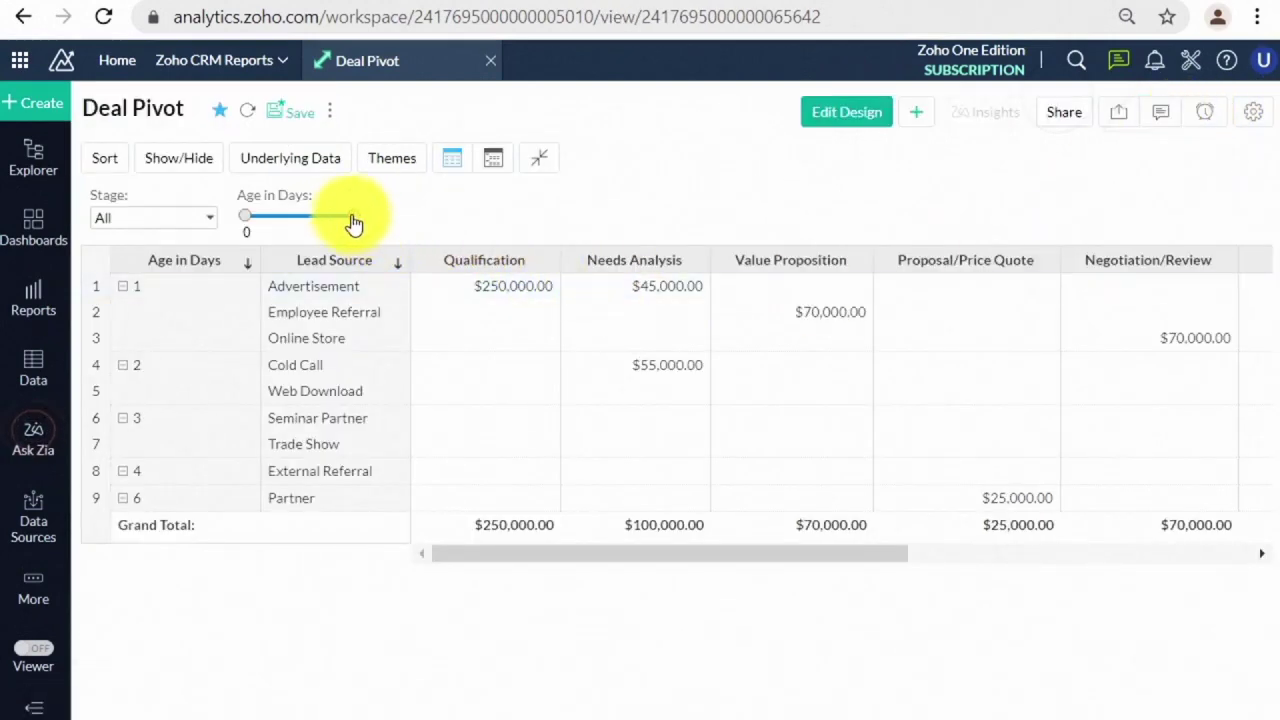
drag(352, 222, 316, 228)
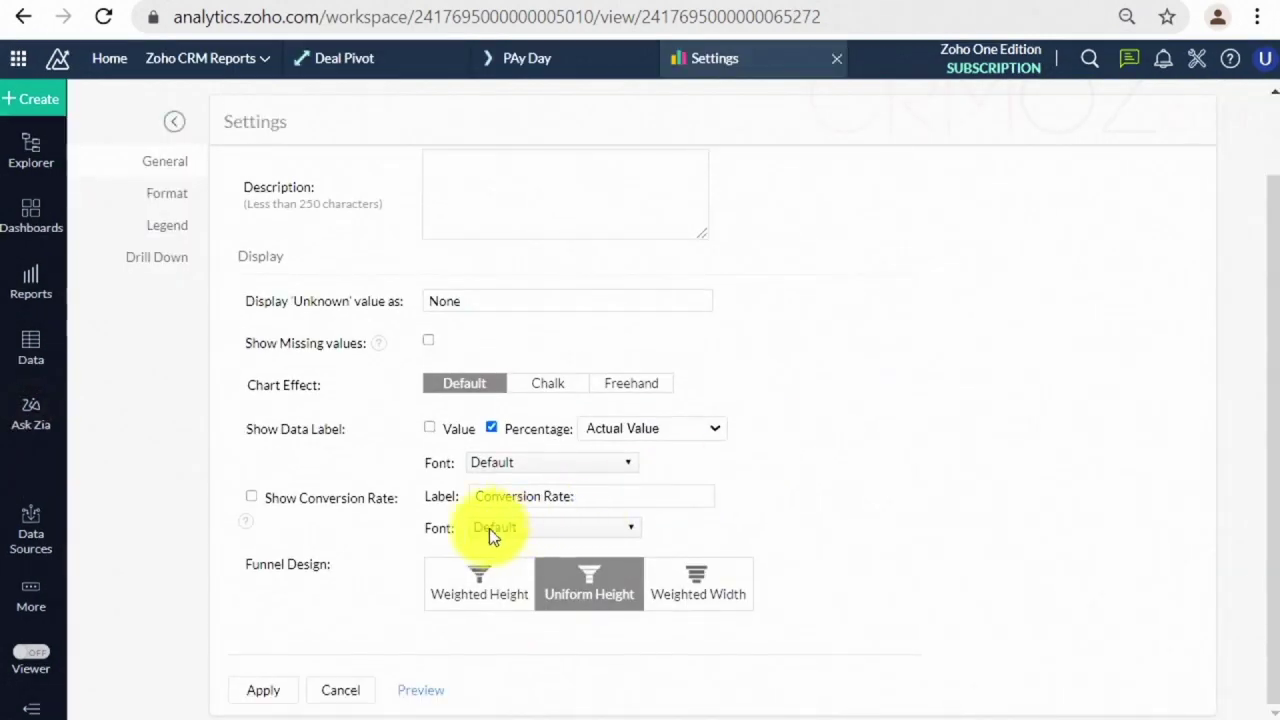
Apply the Uniform Height funnel settings to Deals Test, then change it to a Packed Bubble chart.
click(262, 690)
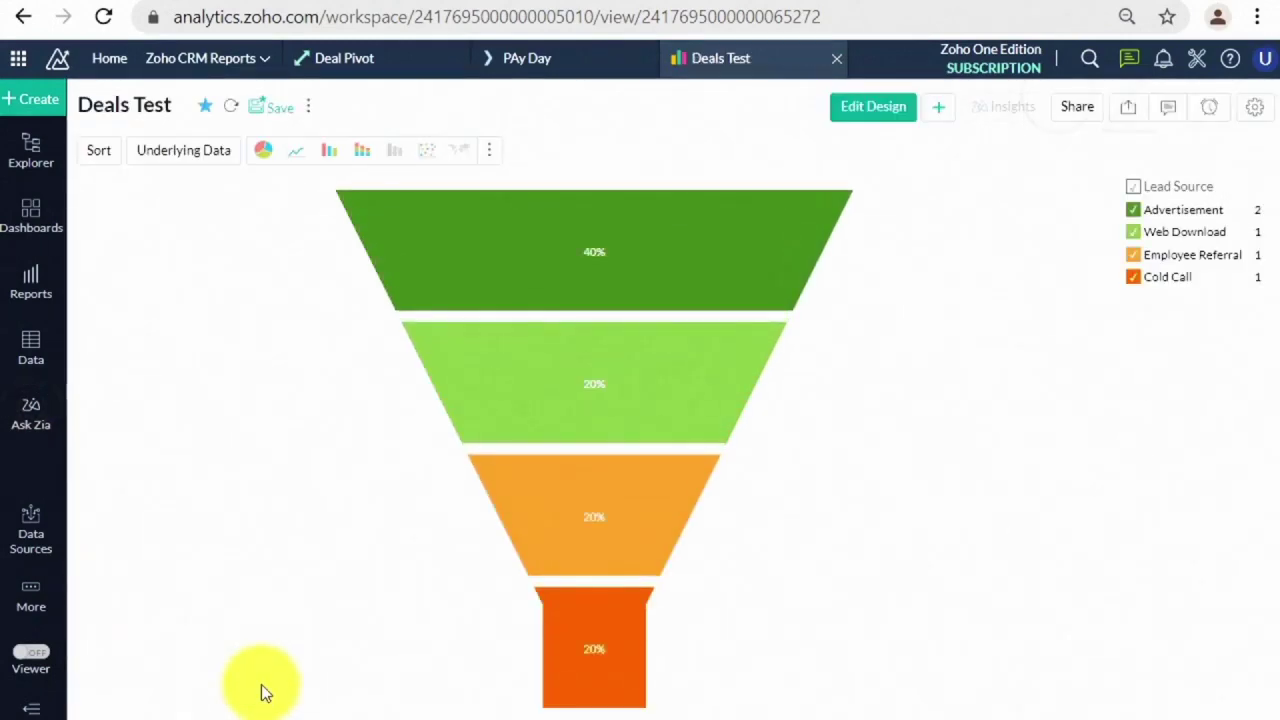
click(488, 153)
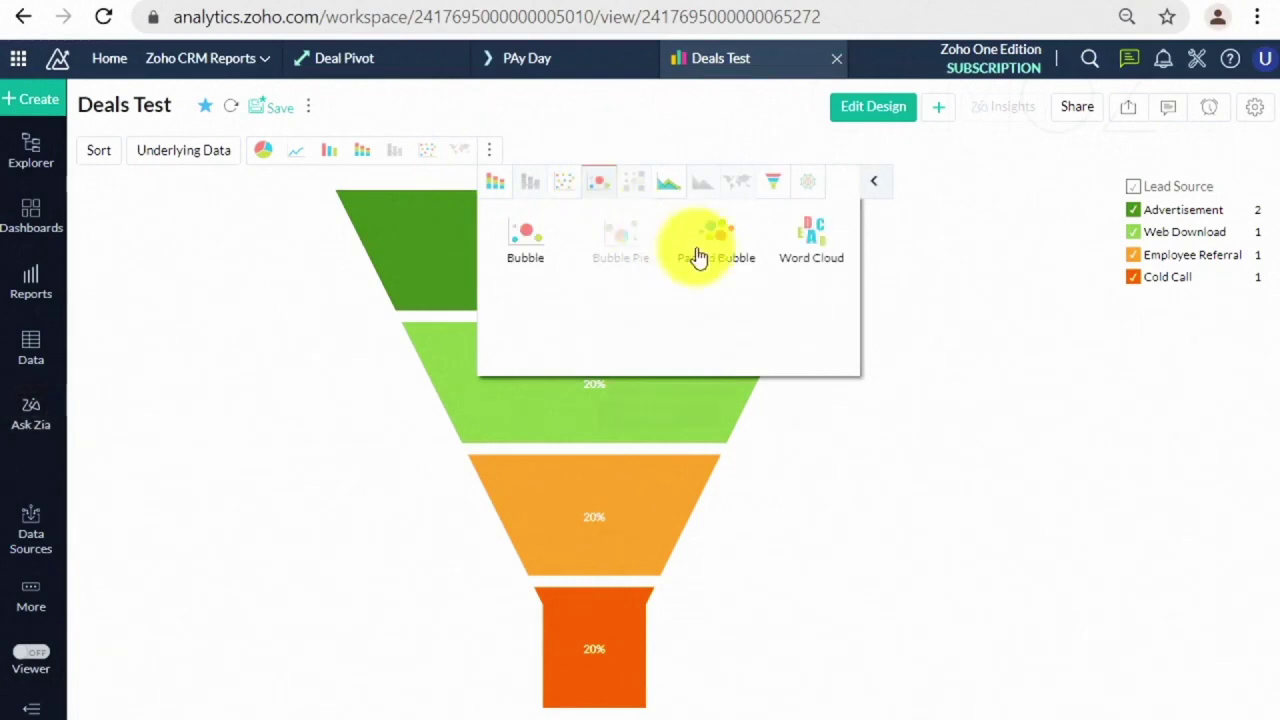
click(731, 246)
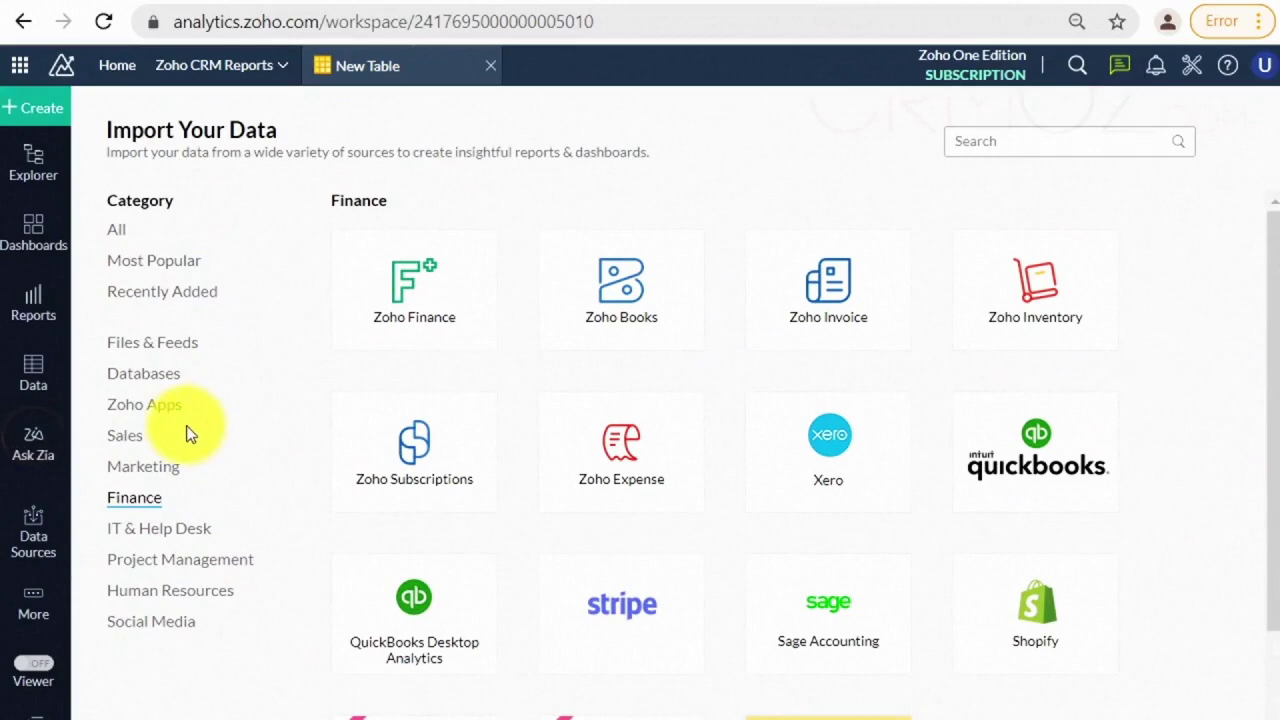
Browse the IT & Help Desk, Project Management, Human Resources and Social Media import sources, then All.
click(128, 540)
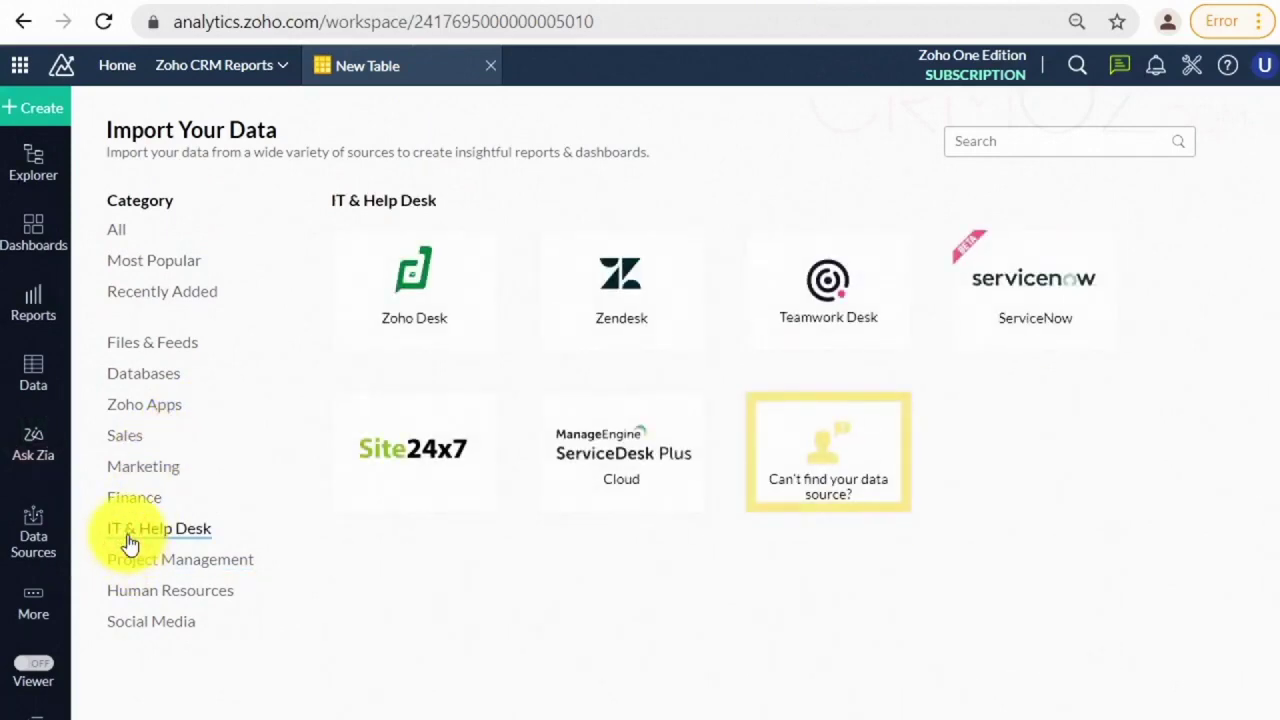
click(130, 563)
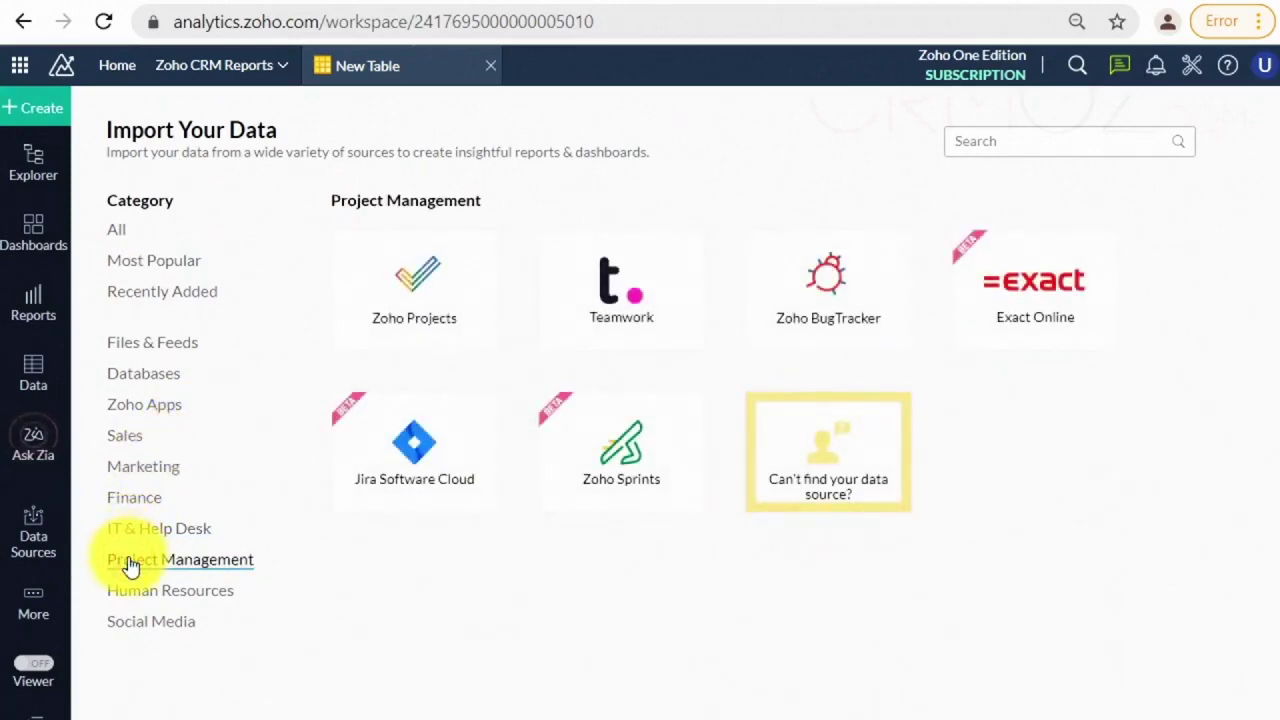
click(136, 598)
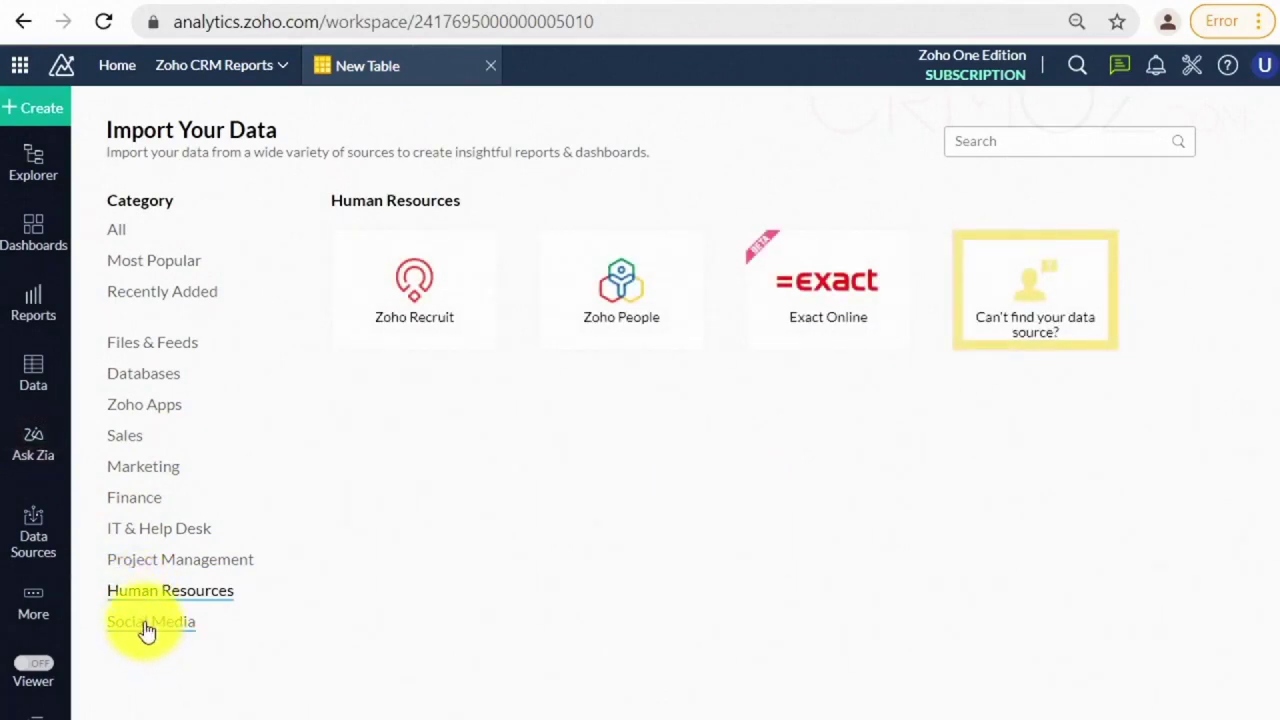
click(146, 624)
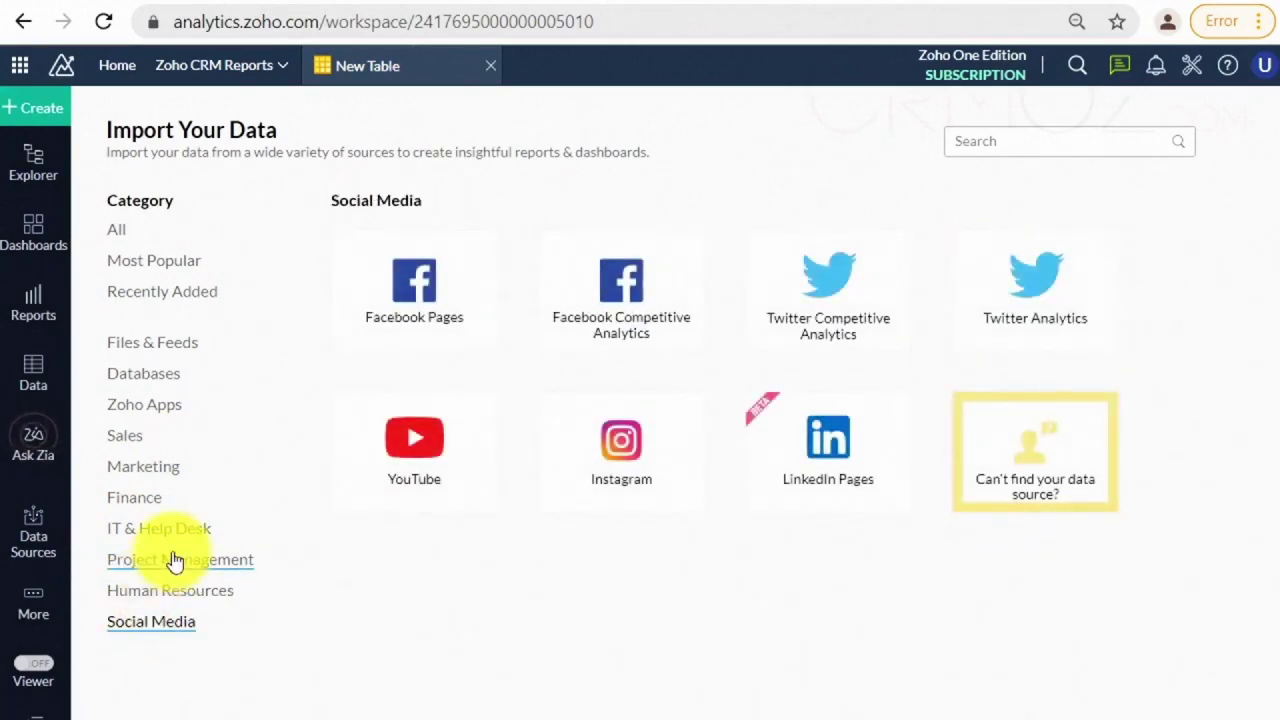
click(122, 230)
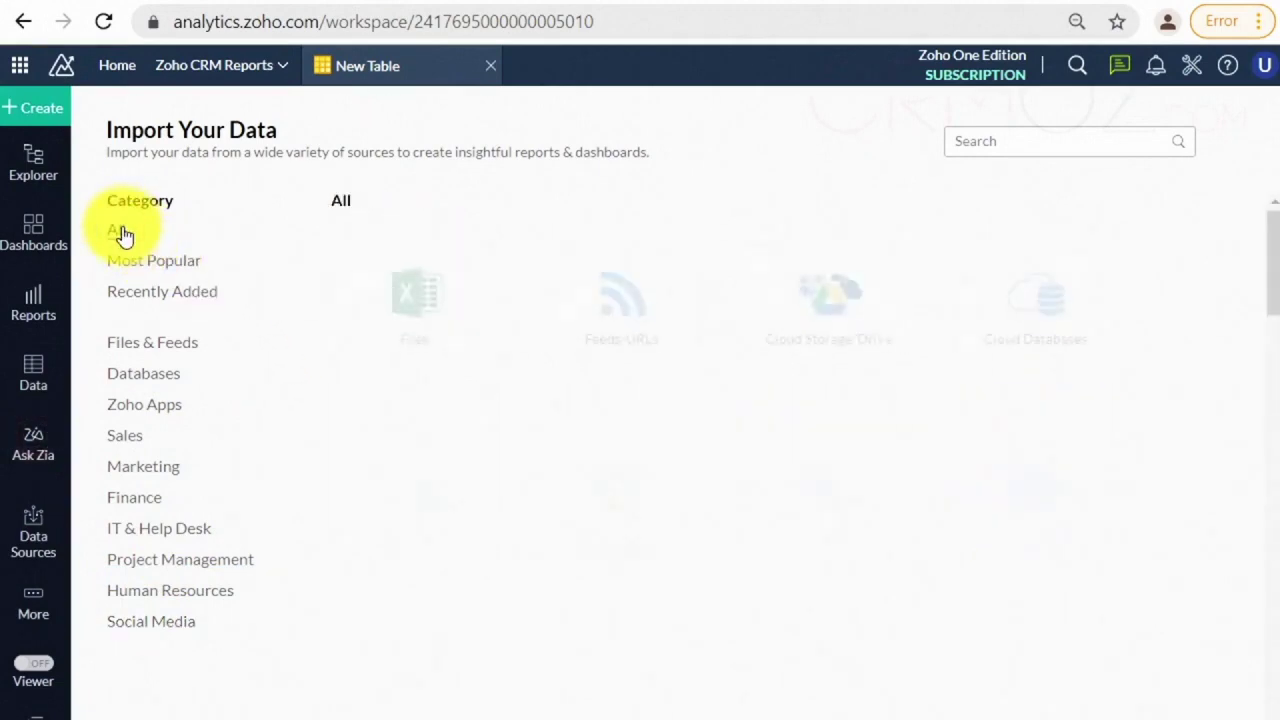
mouse_move(432, 270)
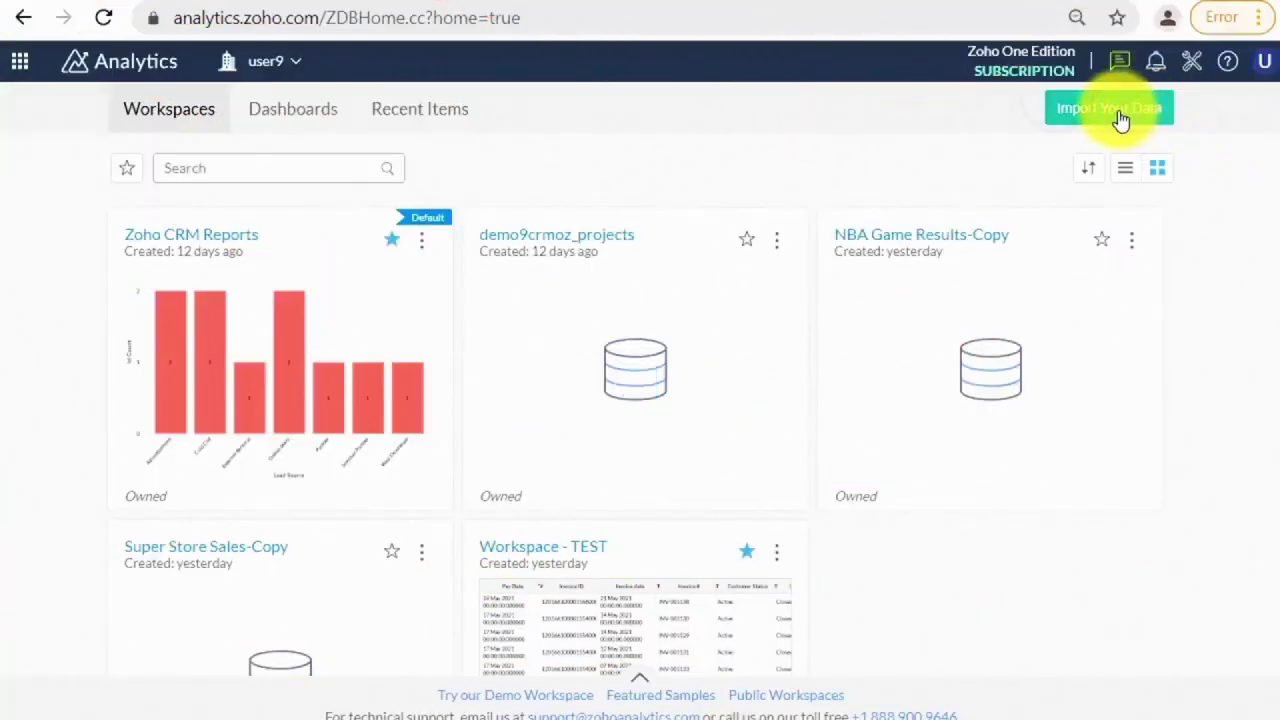
click(1120, 118)
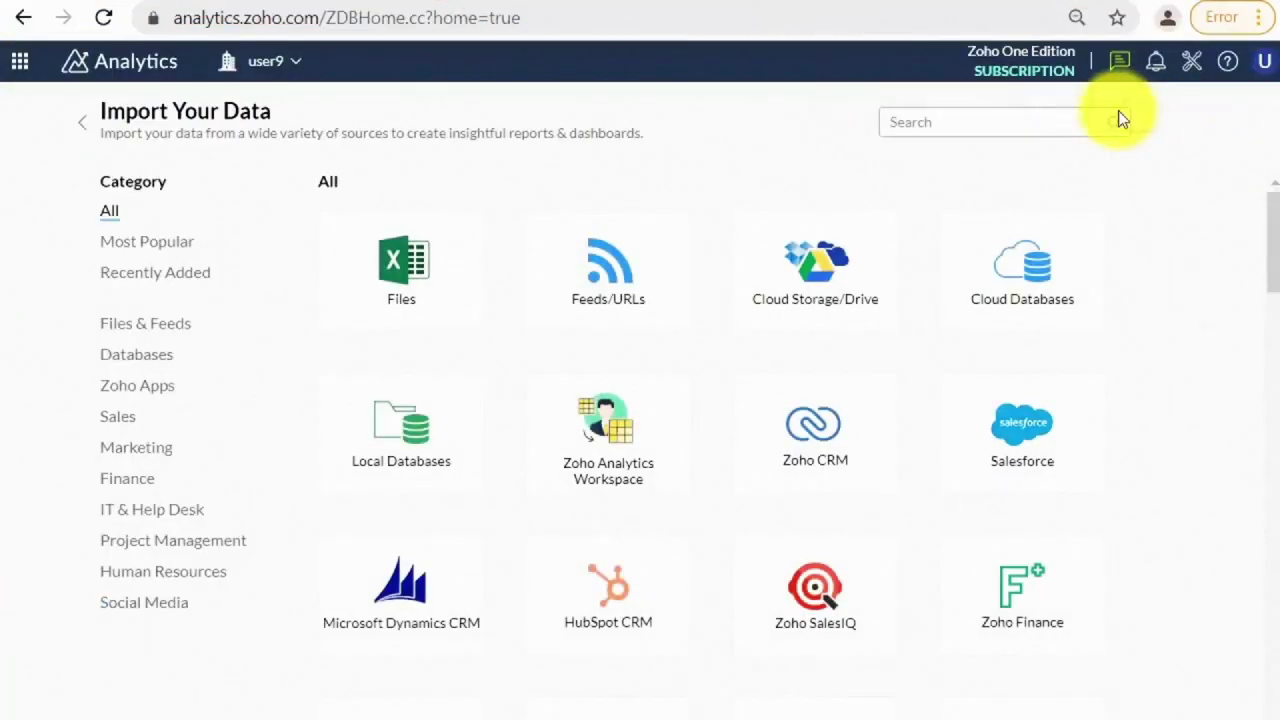
click(1047, 286)
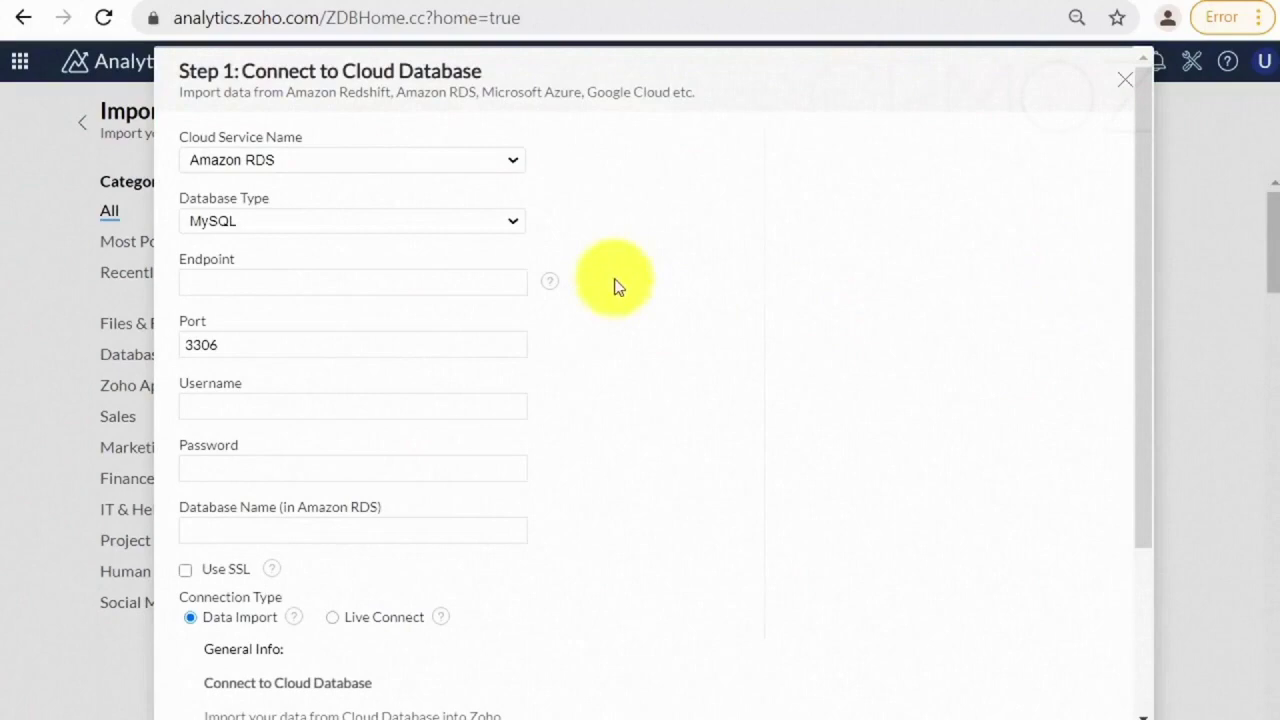
click(491, 164)
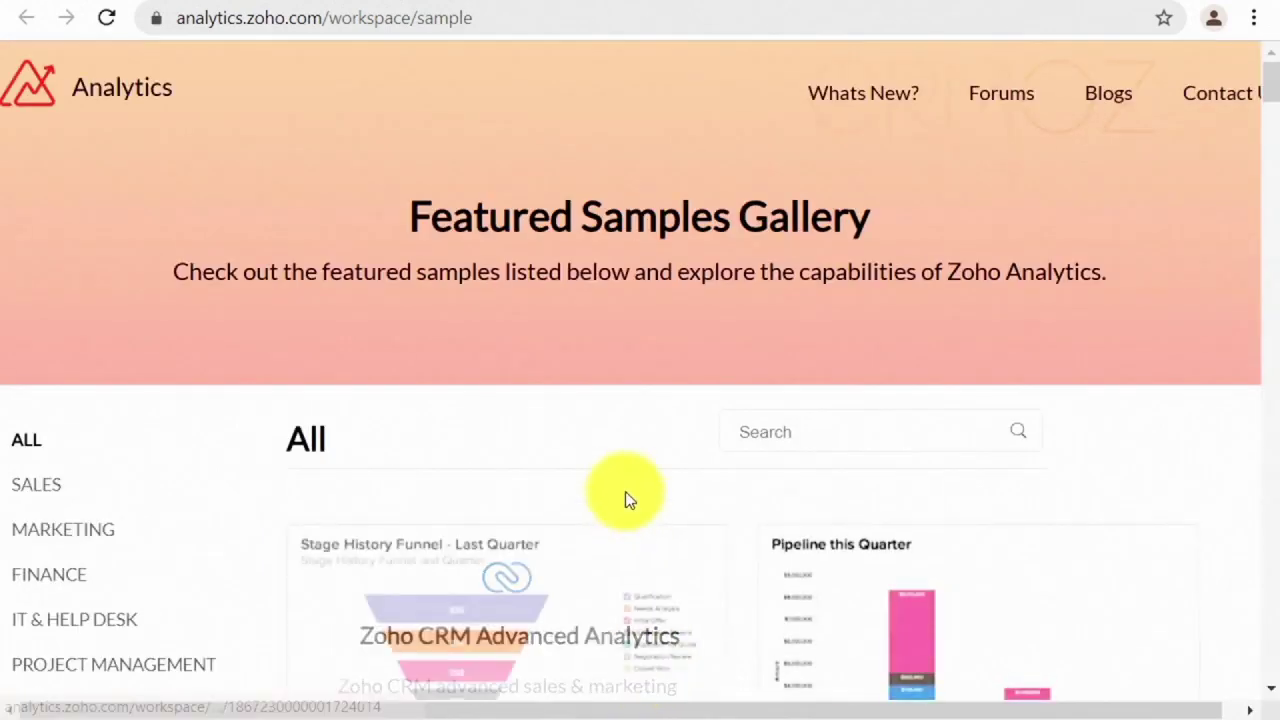
Scroll through the gallery past samples like Zoho People, Zoho BugTracker and Zoho Desk Advanced Analytics.
scroll(625, 491, down, 4)
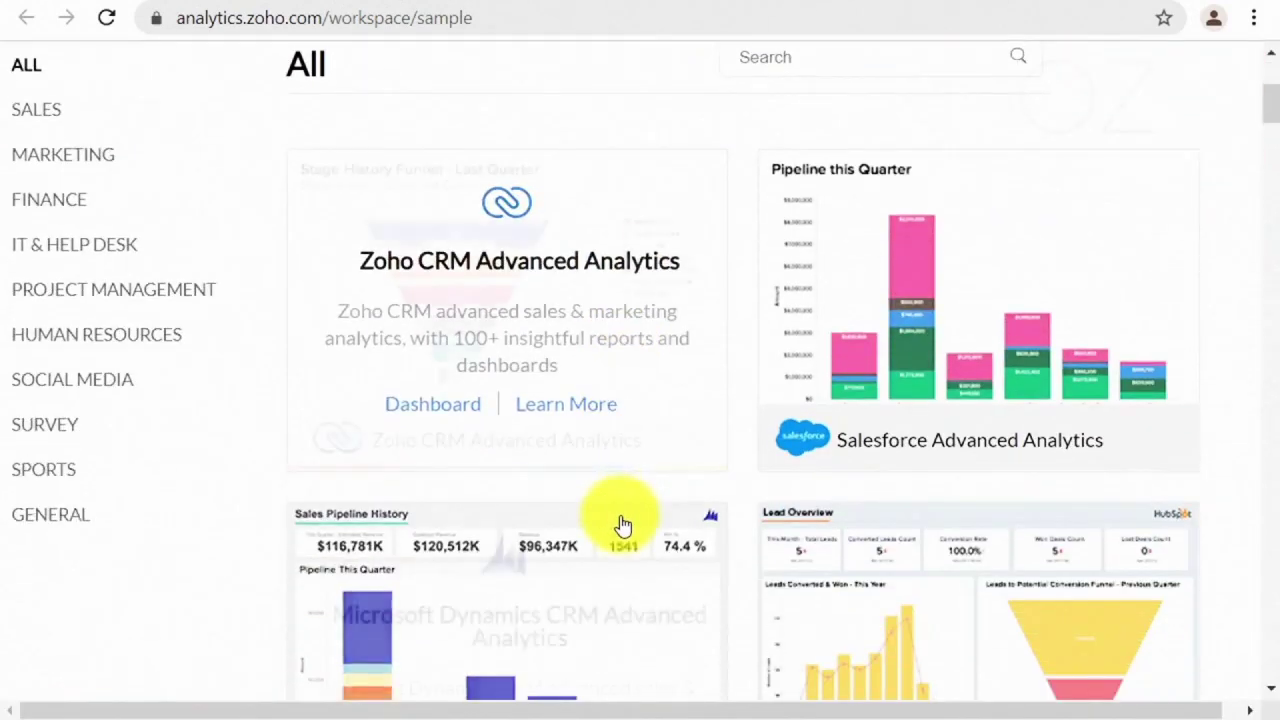
scroll(622, 525, down, 5)
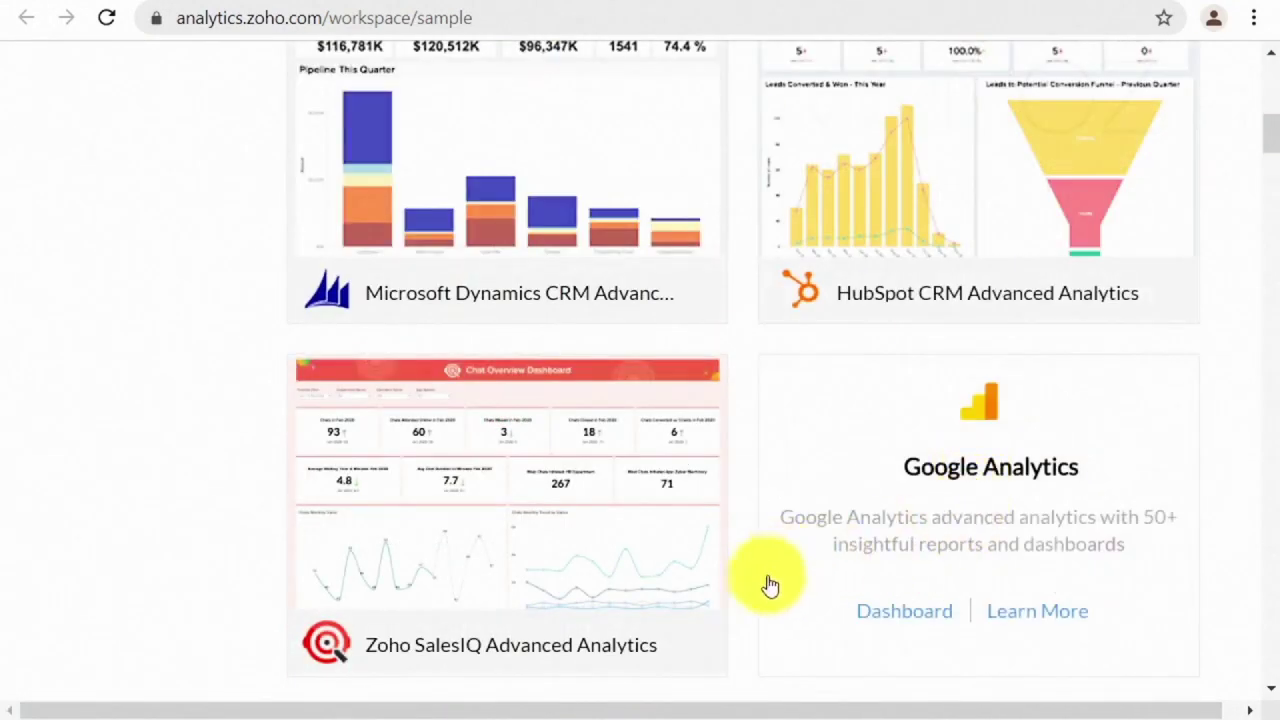
scroll(733, 616, down, 6)
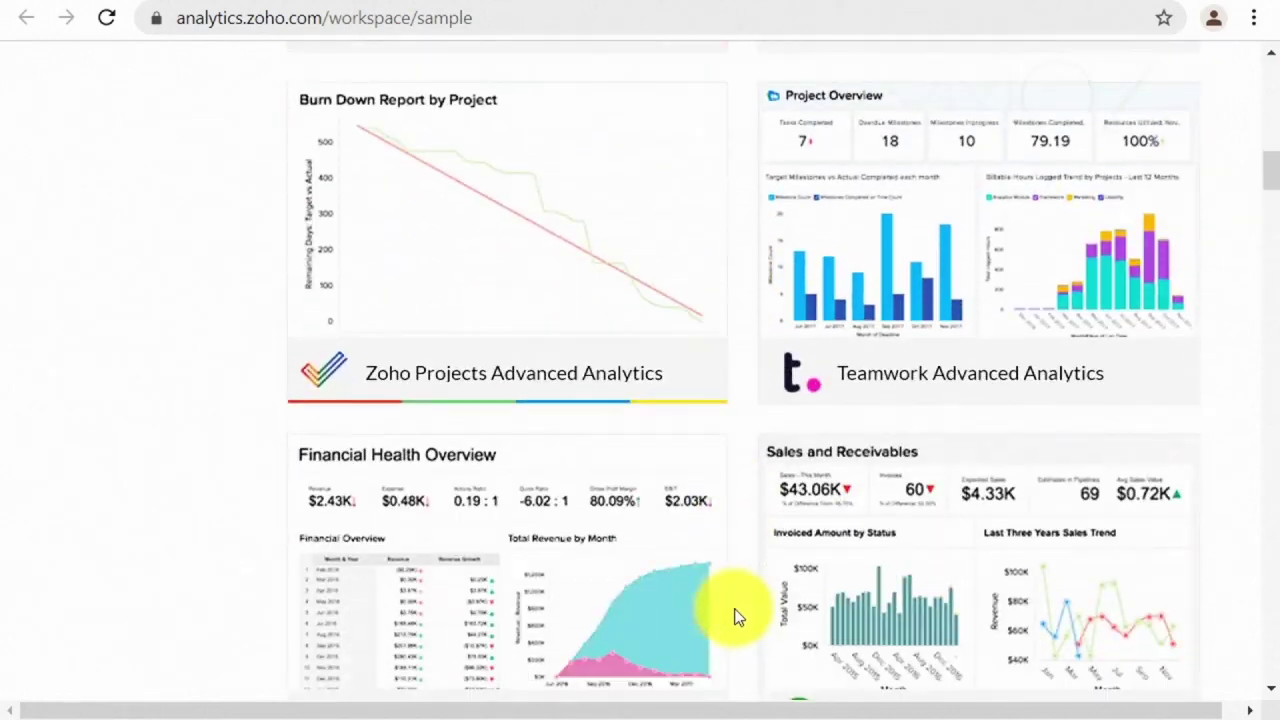
scroll(733, 616, down, 8)
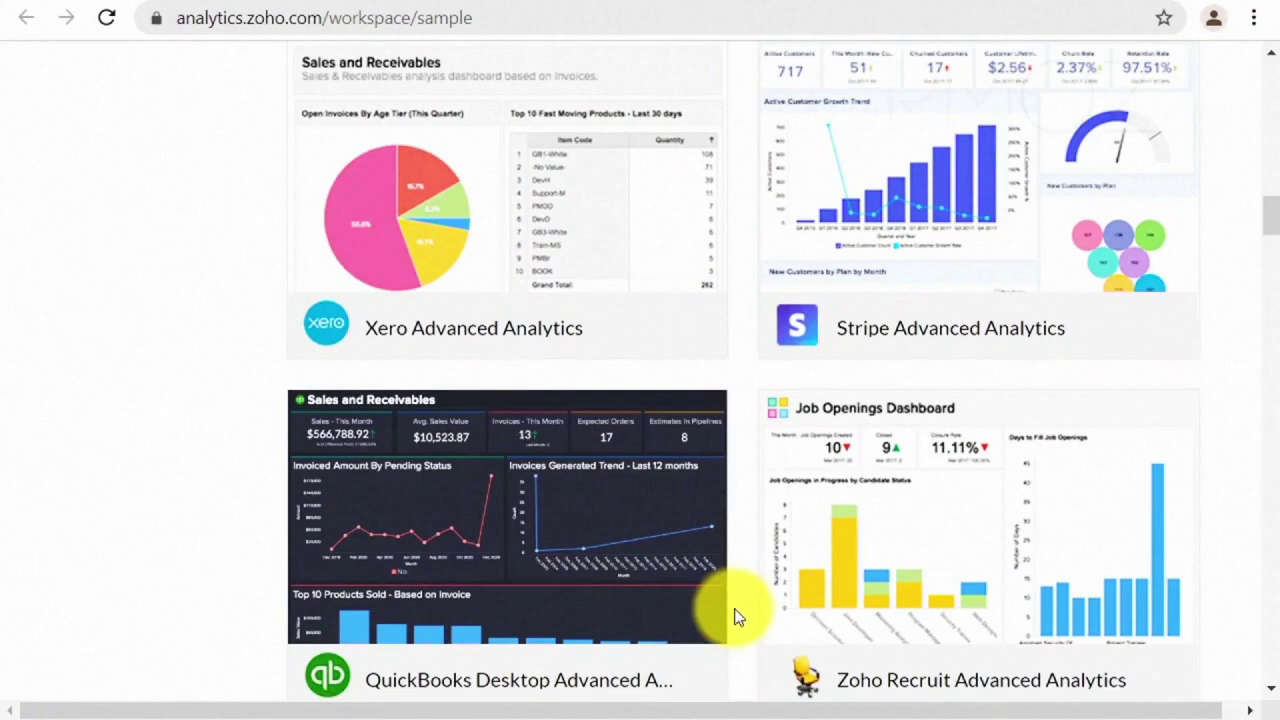
scroll(733, 616, down, 6)
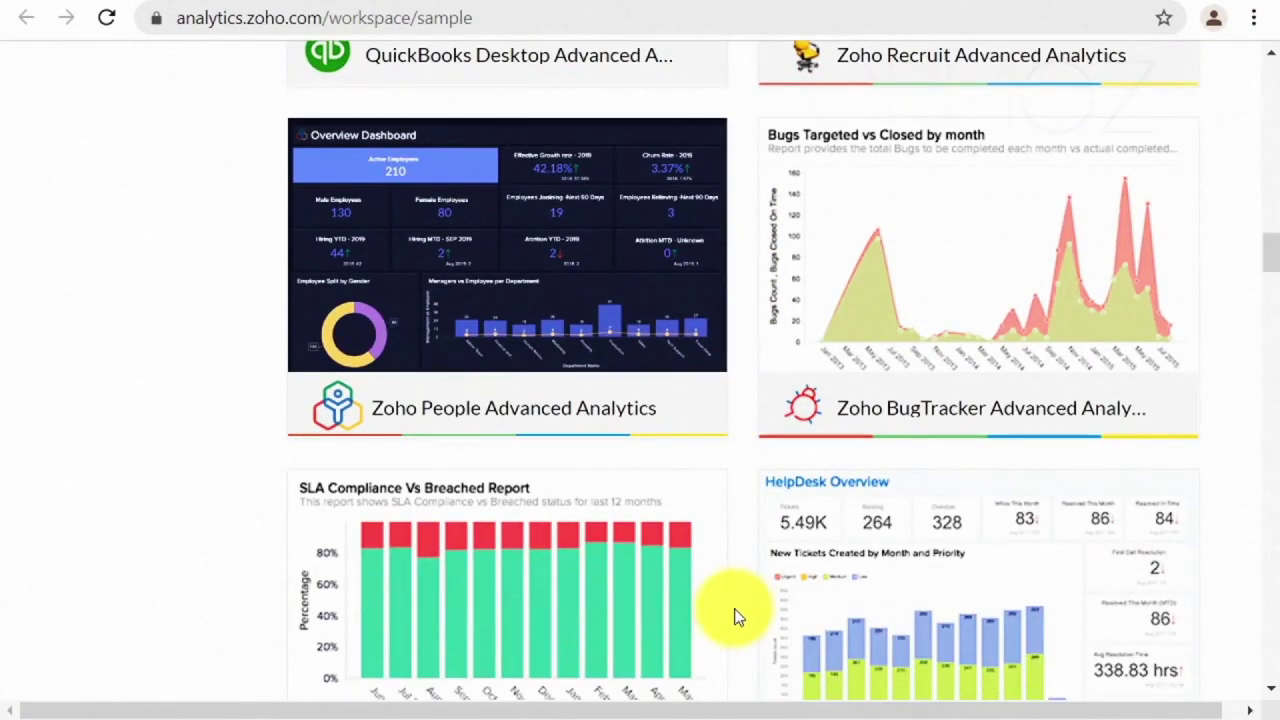
scroll(737, 614, down, 5)
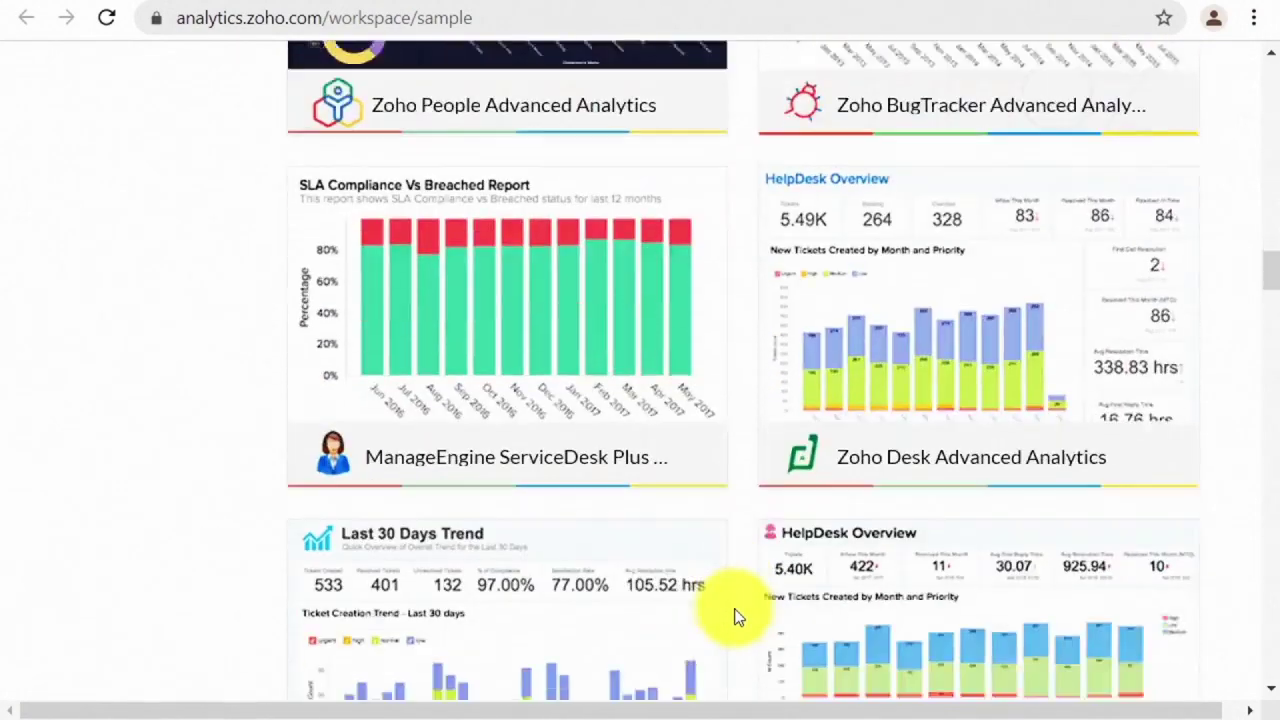